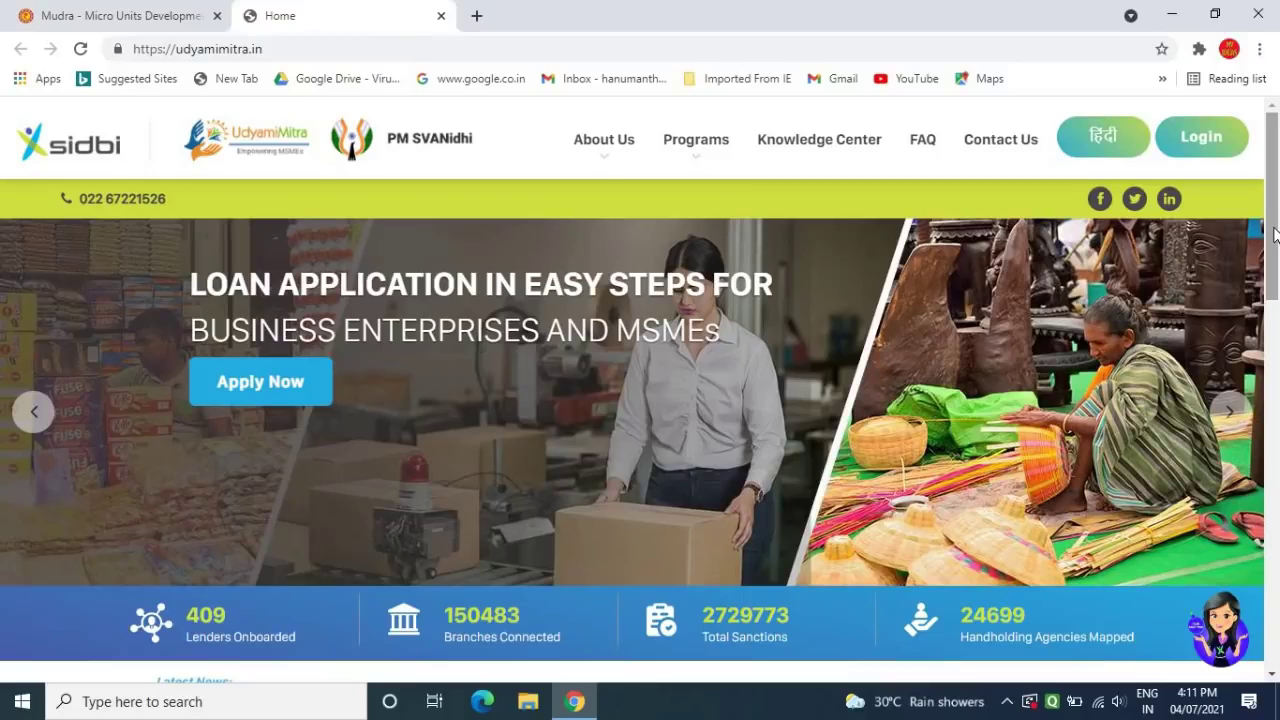
Start an application for MSME's Loans from the portal's home page
left_click_drag(1275, 235, 1276, 452)
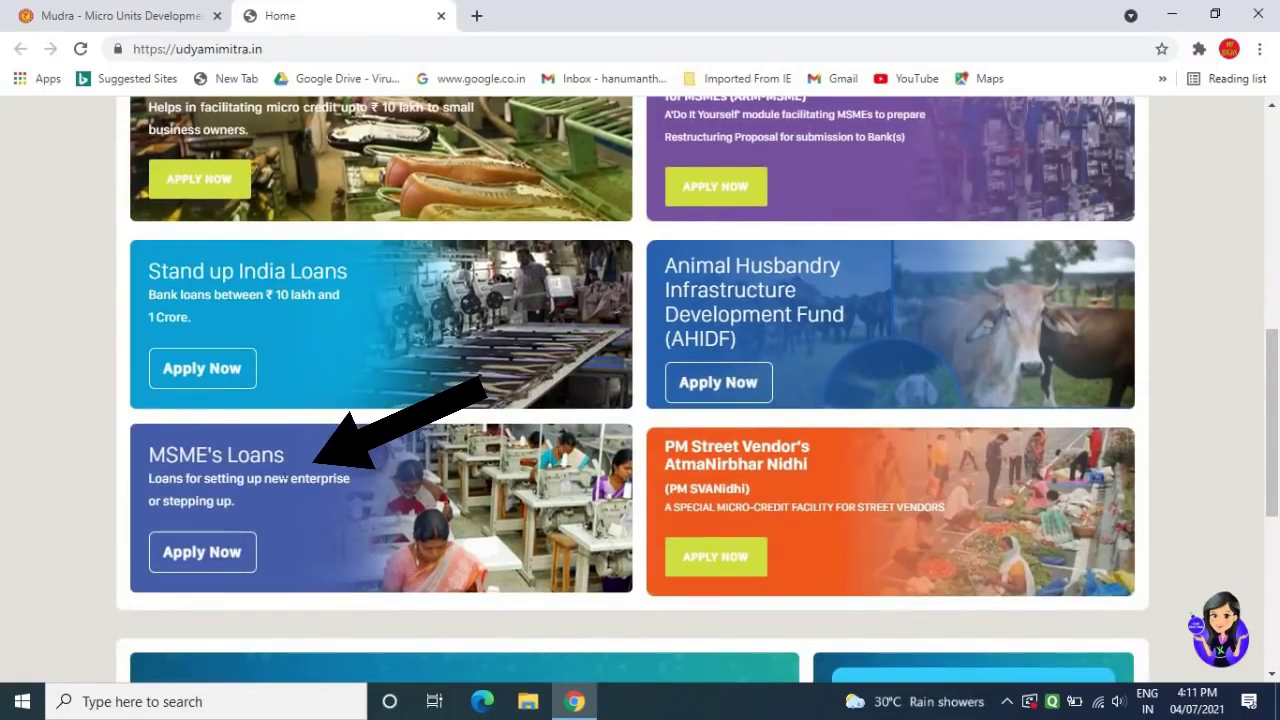
left_click(229, 558)
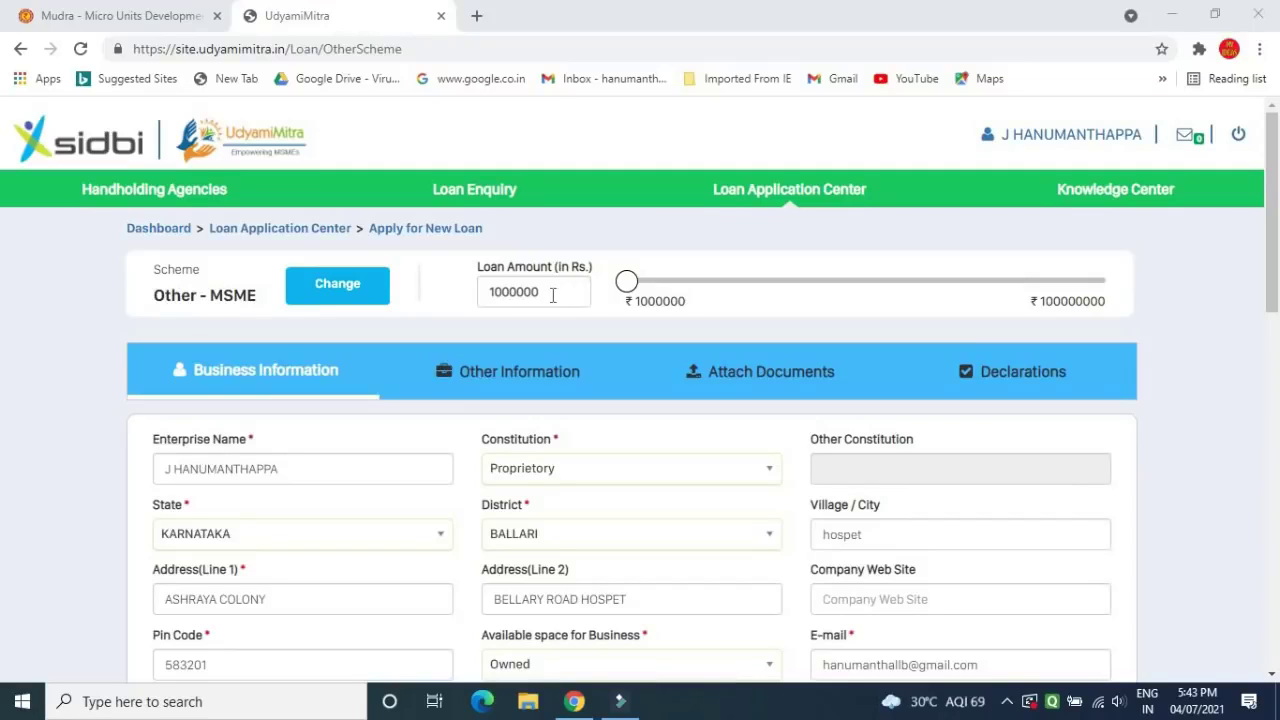
Examine the loan amount and the options for Constitution and Available space for Business in the business information form
mouse_move(726, 294)
left_click(560, 477)
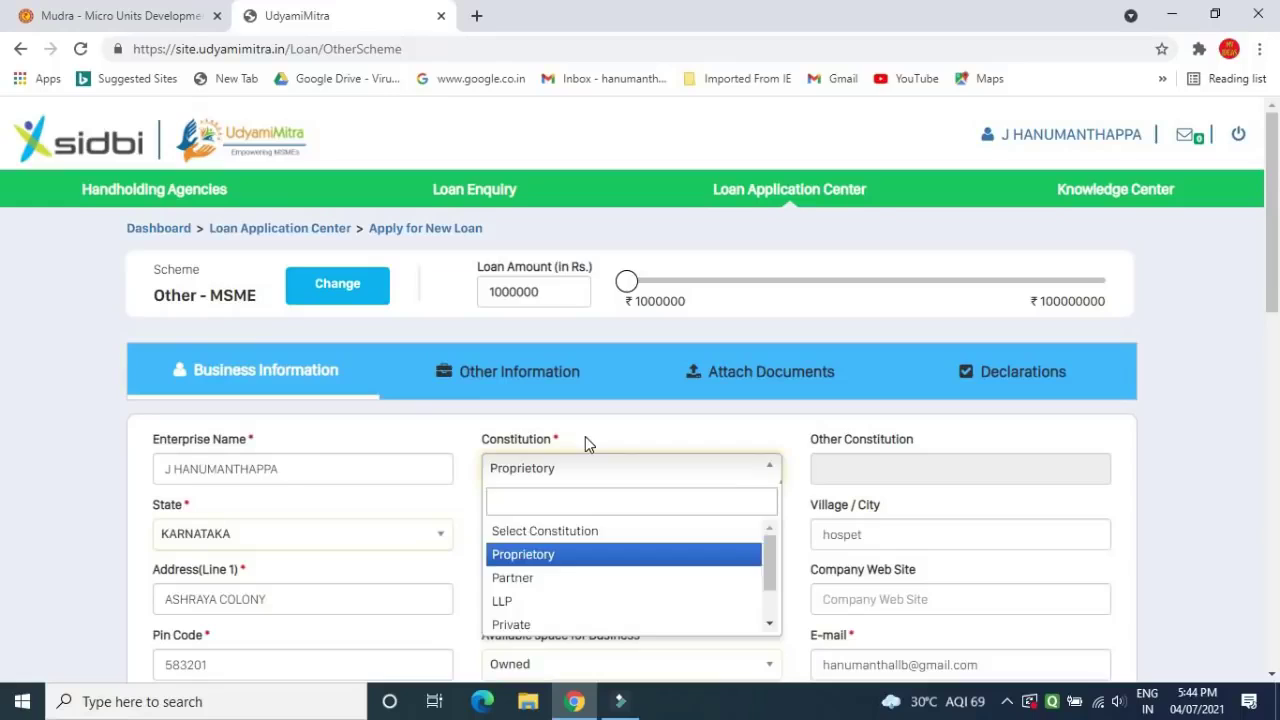
left_click(585, 440)
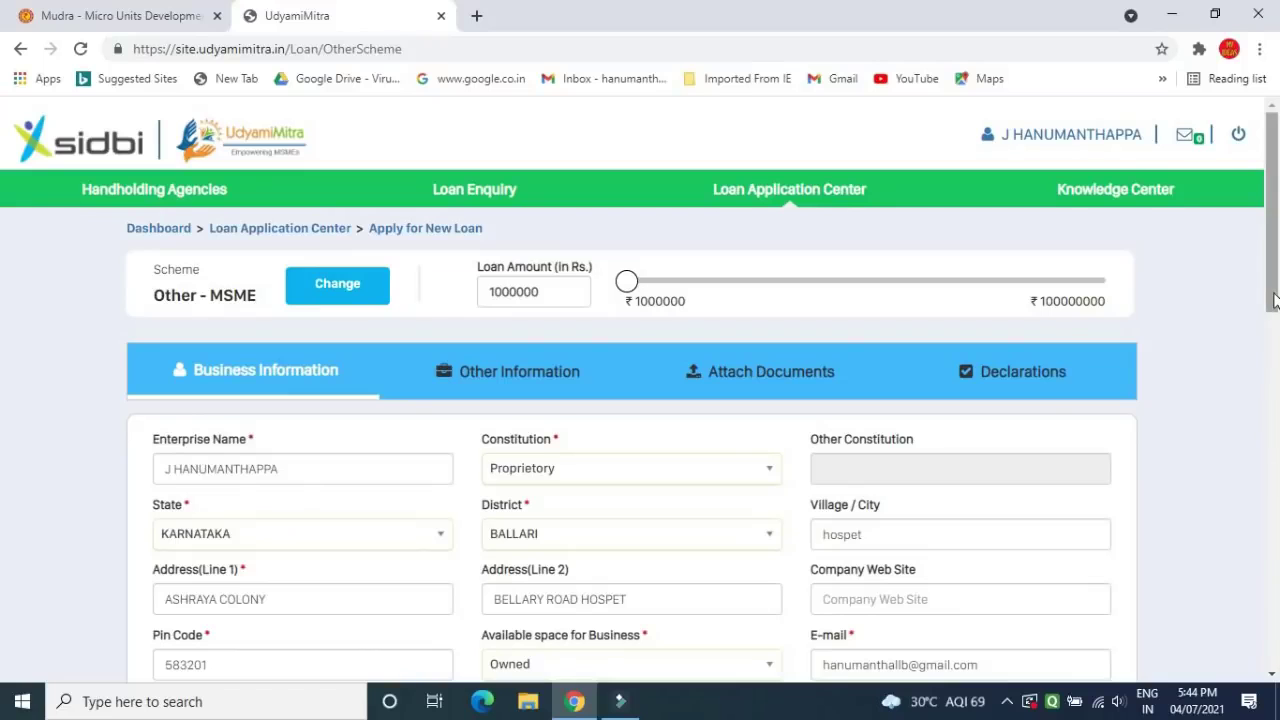
scroll(1273, 345, "down", 3)
scroll(1273, 370, "down", 1)
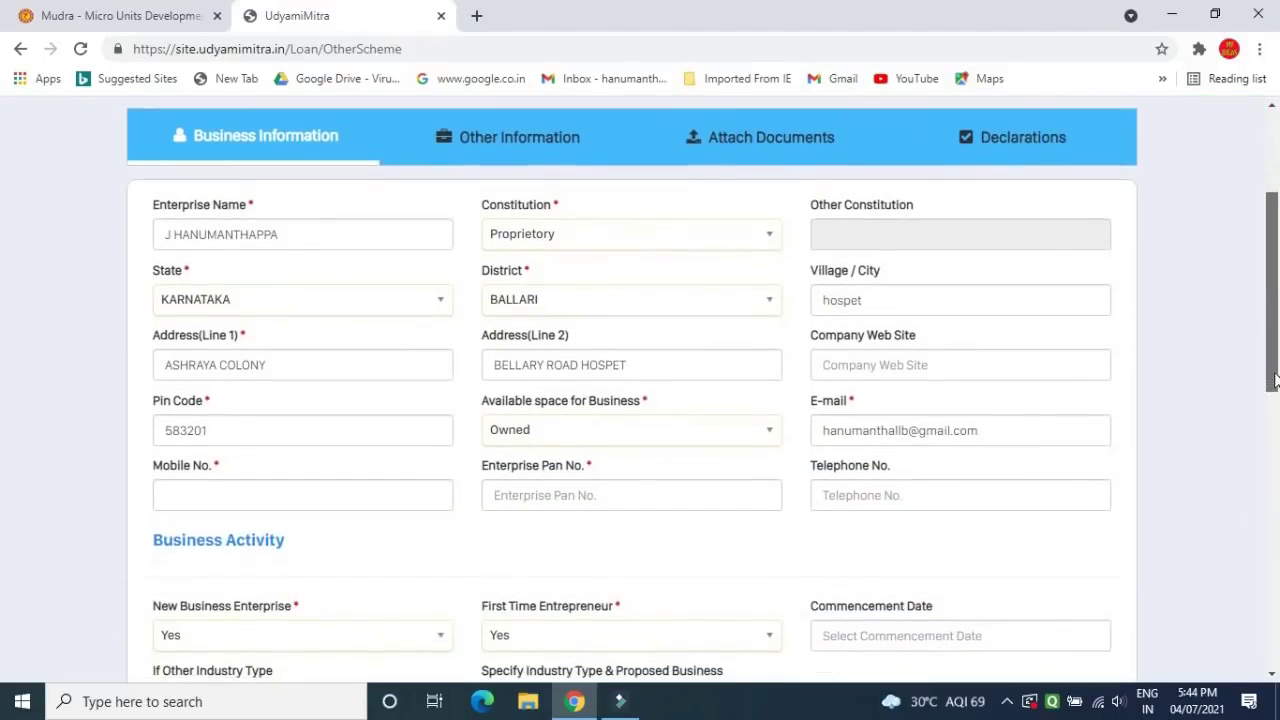
left_click(557, 442)
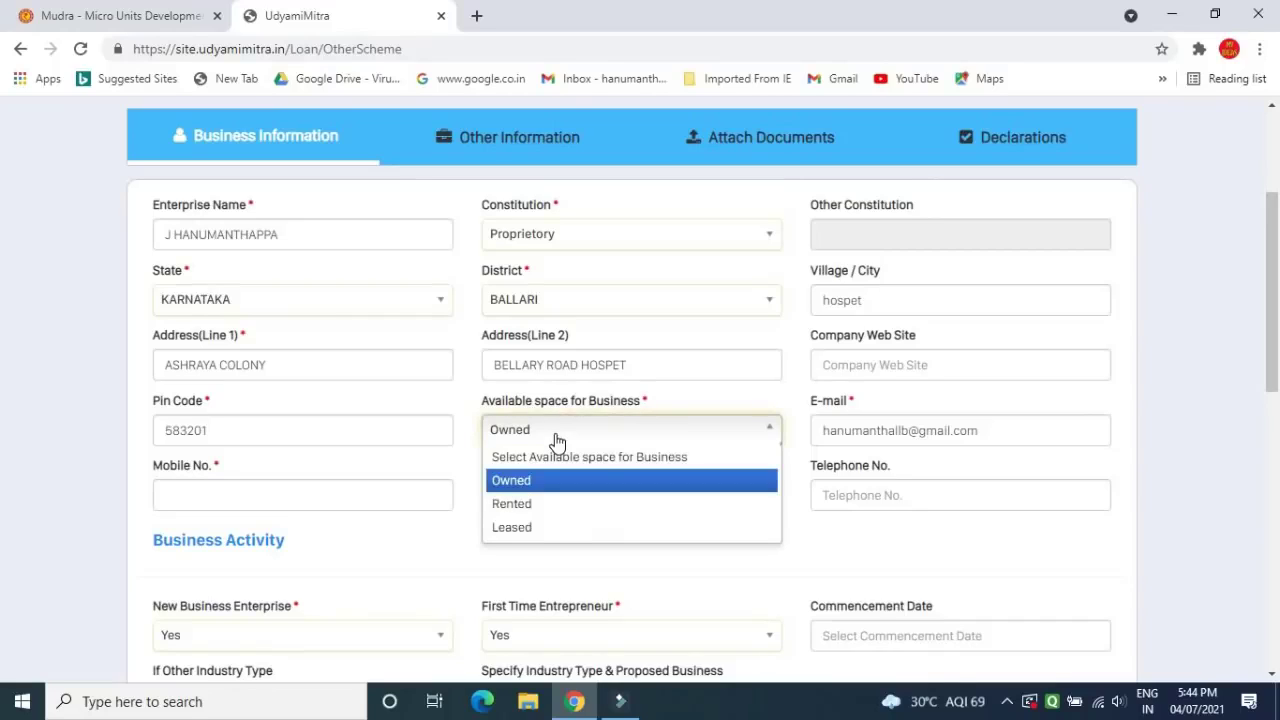
left_click(456, 407)
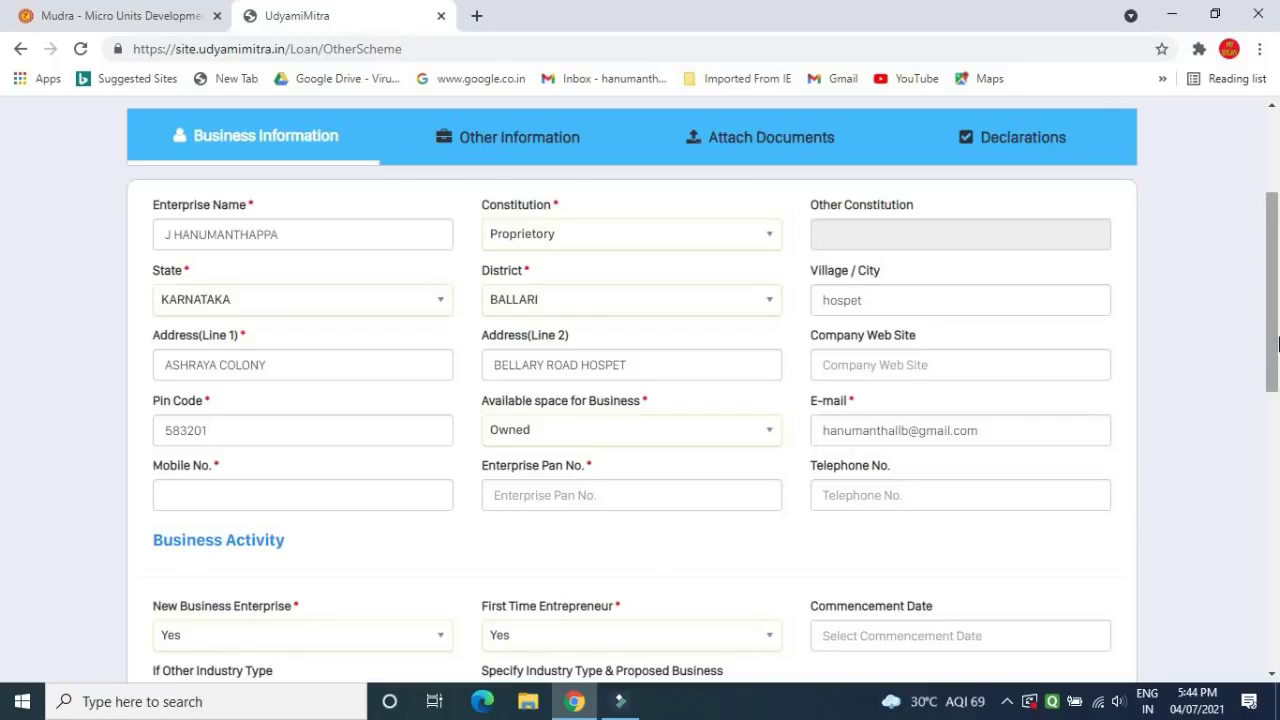
Choose Yes for New Business Enterprise and check the options for First Time Entrepreneur
left_click_drag(1278, 343, 1278, 439)
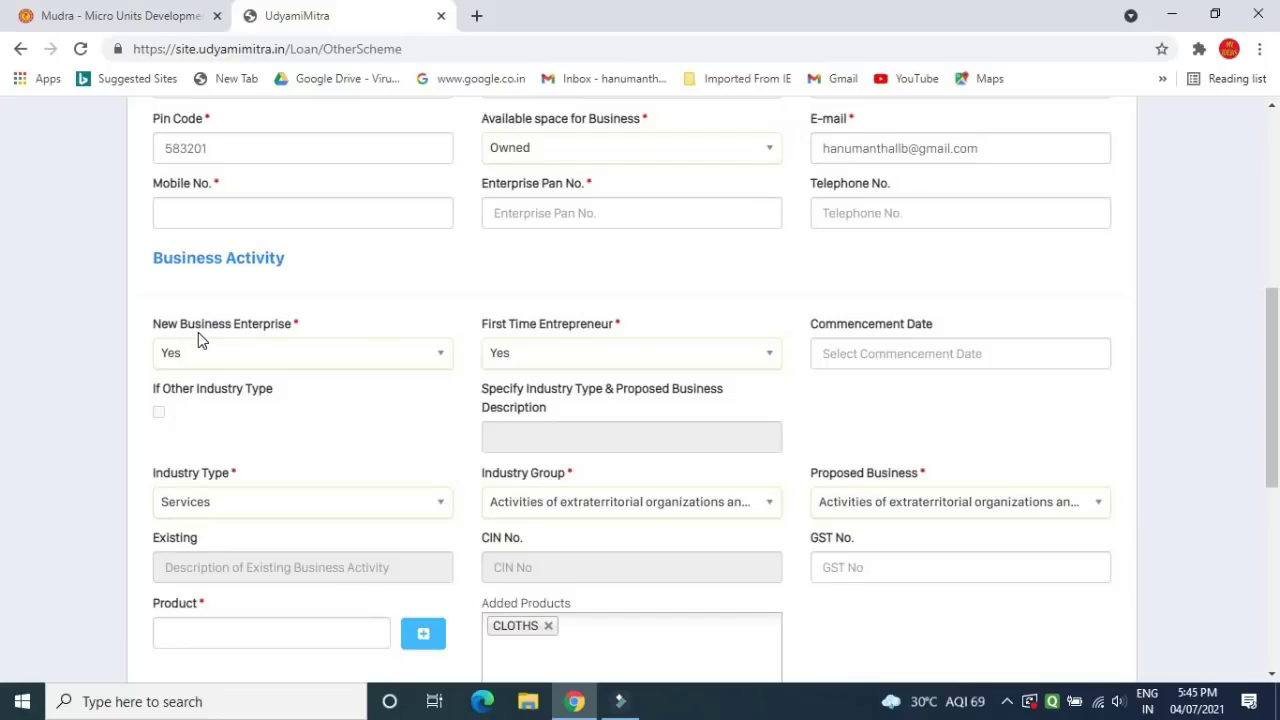
left_click(266, 358)
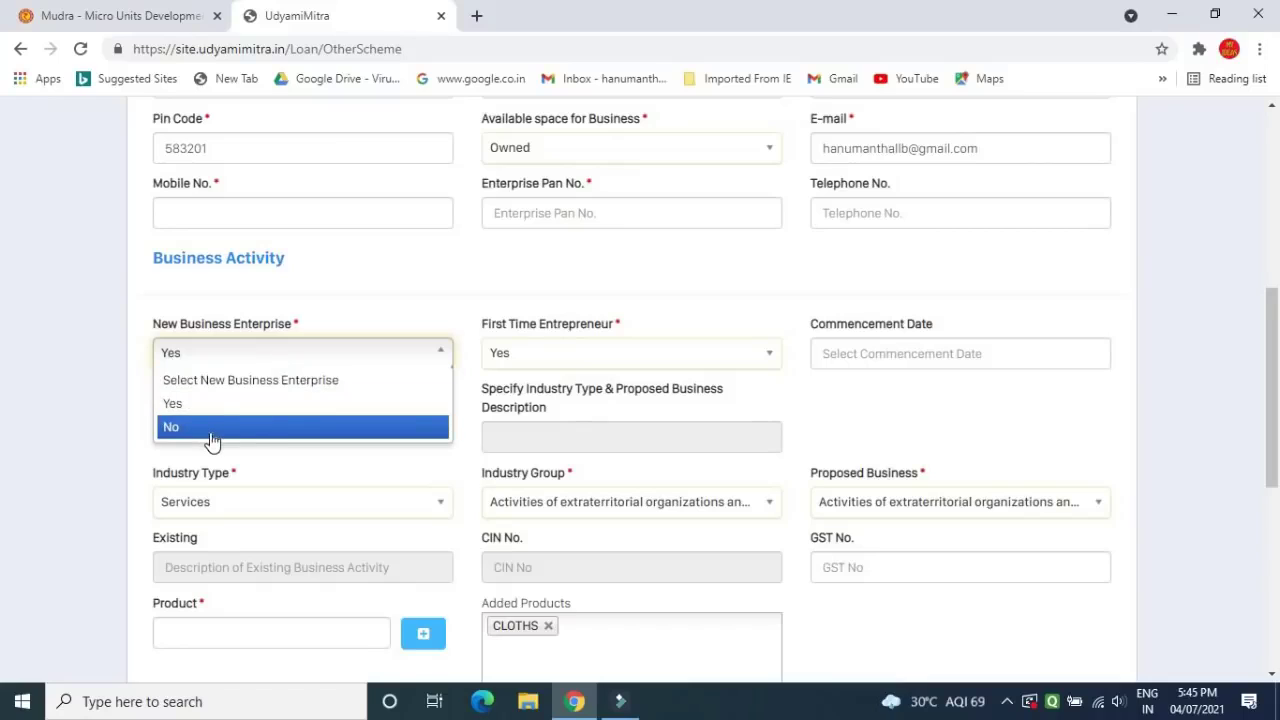
left_click(198, 405)
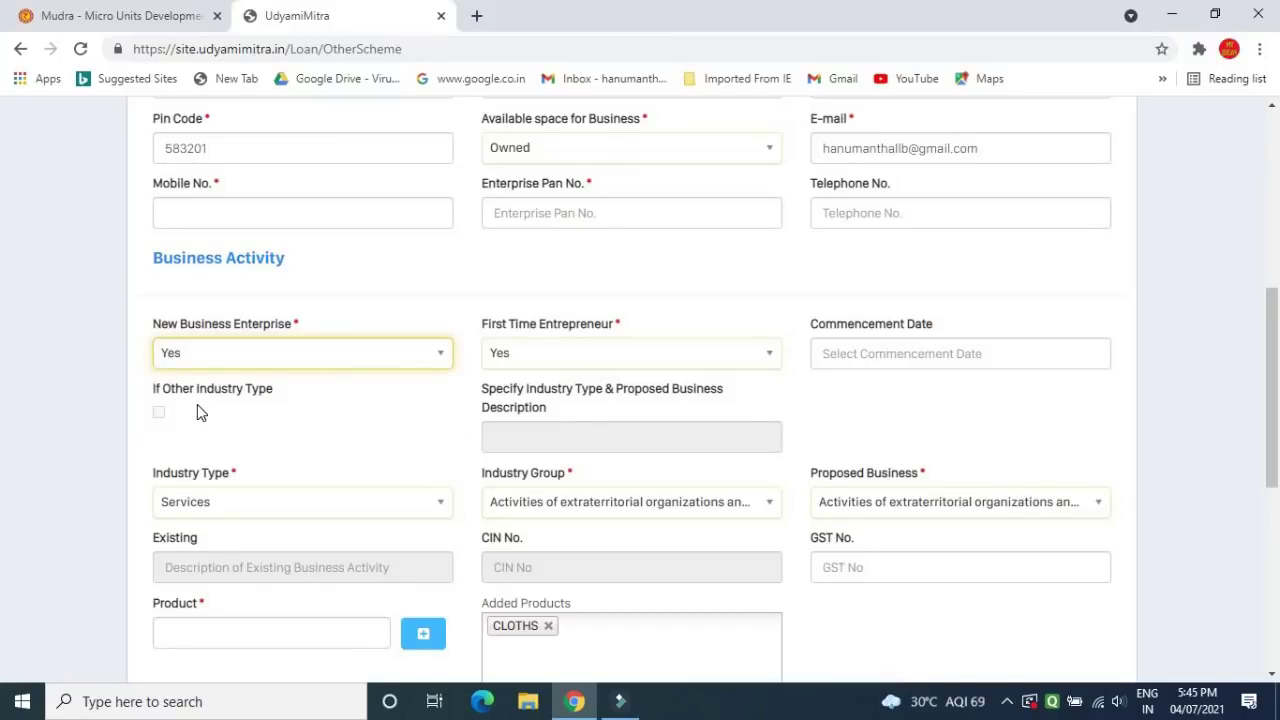
left_click(518, 357)
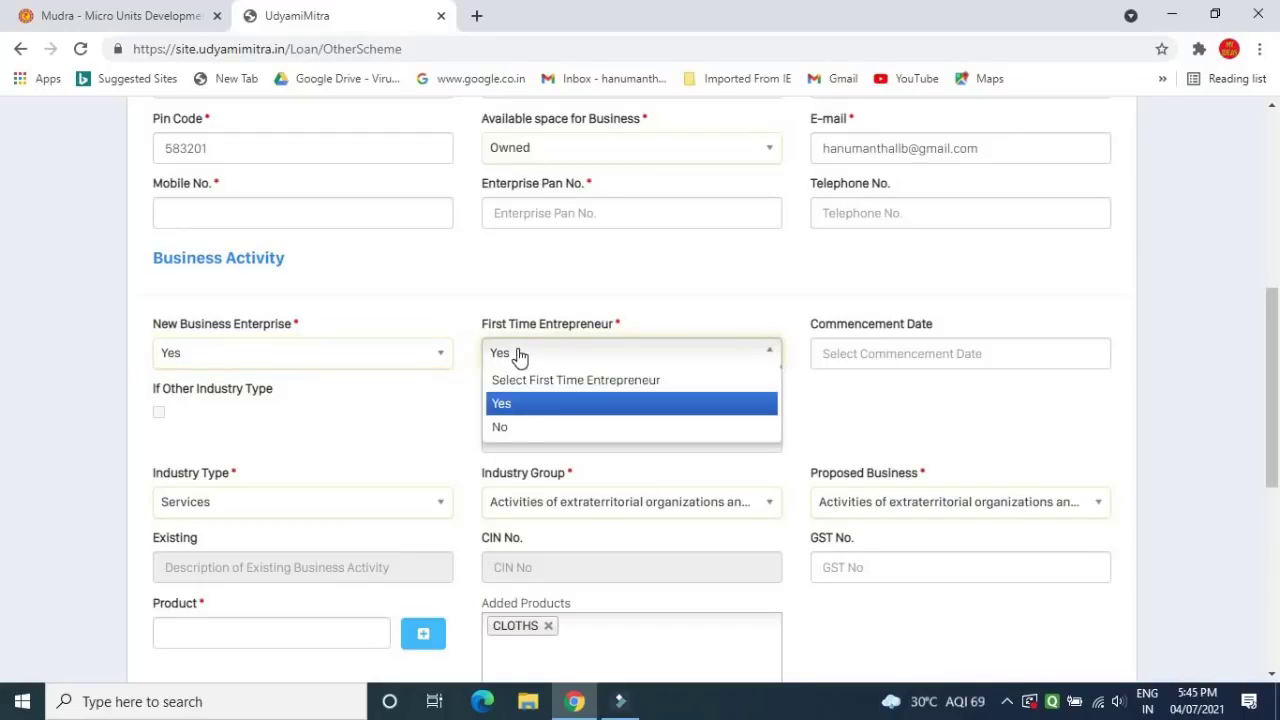
left_click(518, 355)
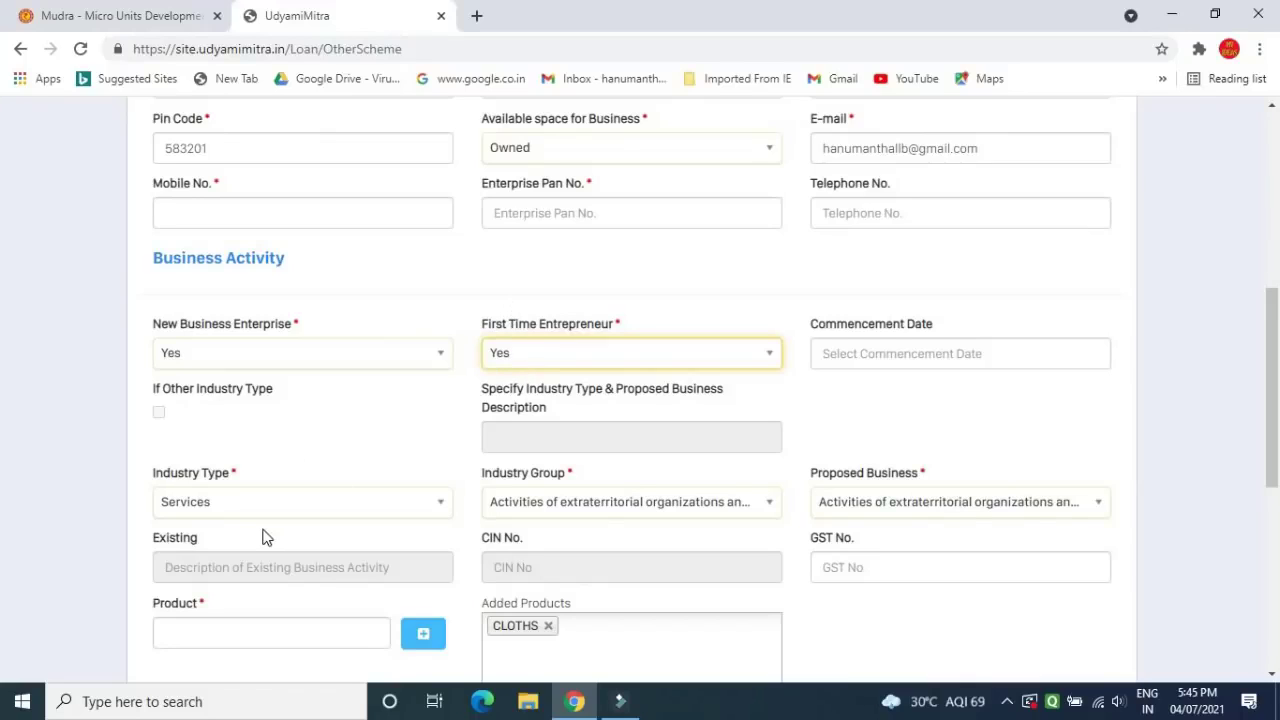
Examine the available options for Industry Type, Industry Group and Proposed Business under Business Activity
left_click(207, 508)
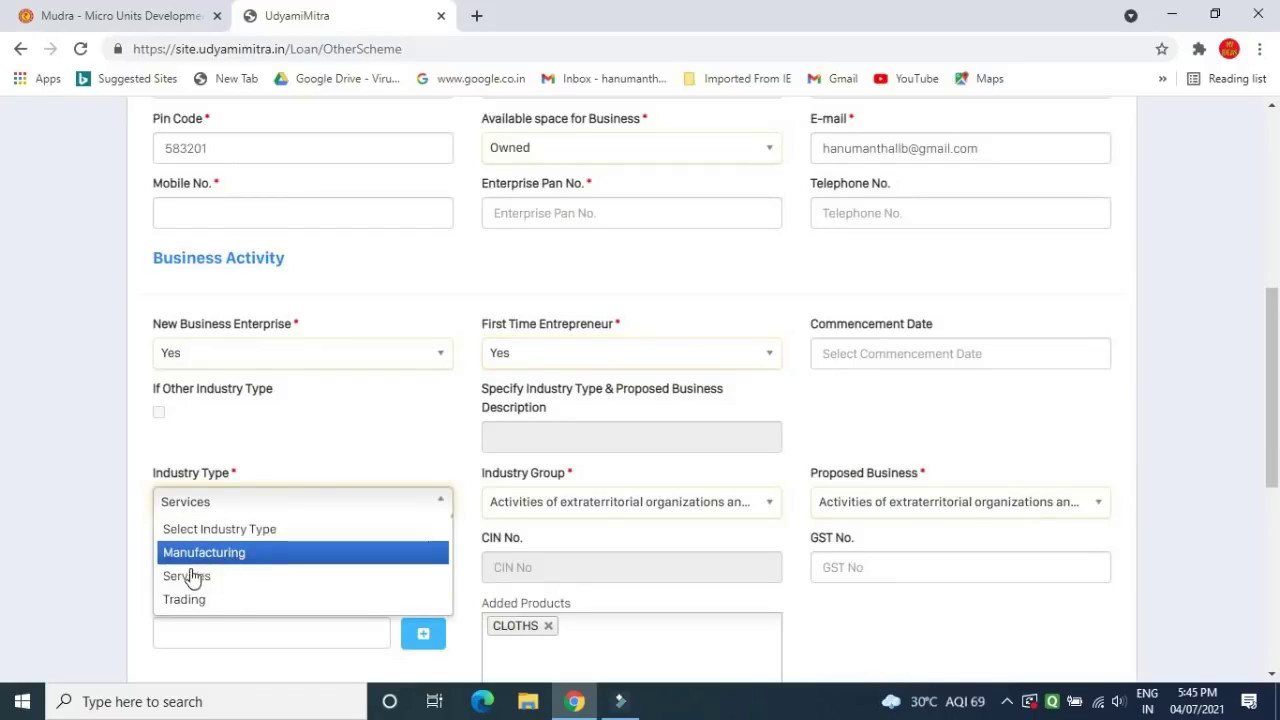
left_click(64, 591)
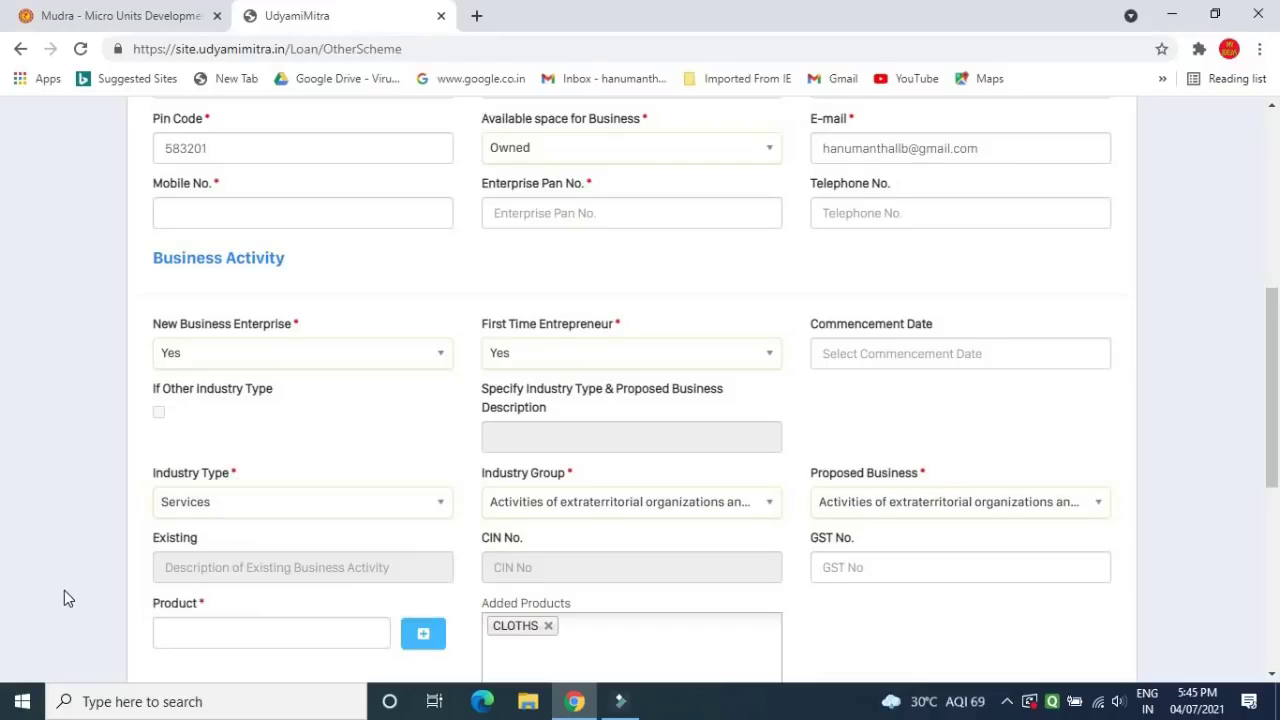
left_click(547, 511)
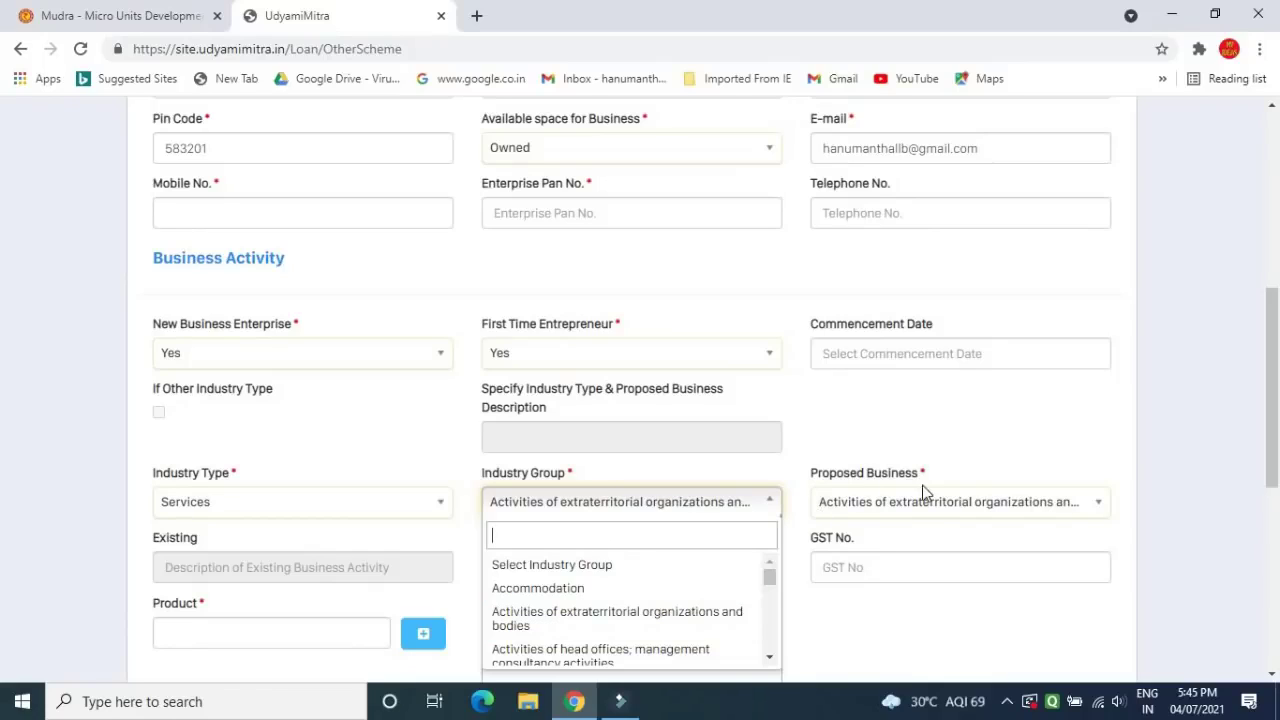
left_click(976, 430)
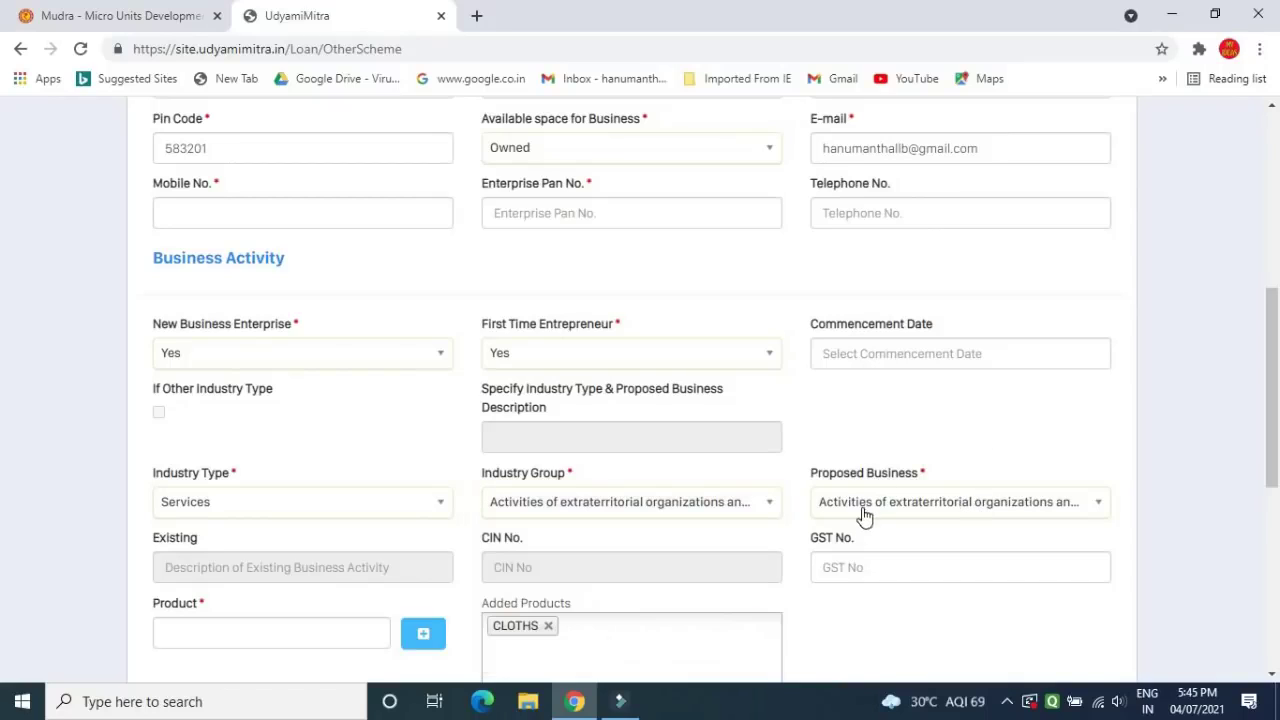
left_click(916, 510)
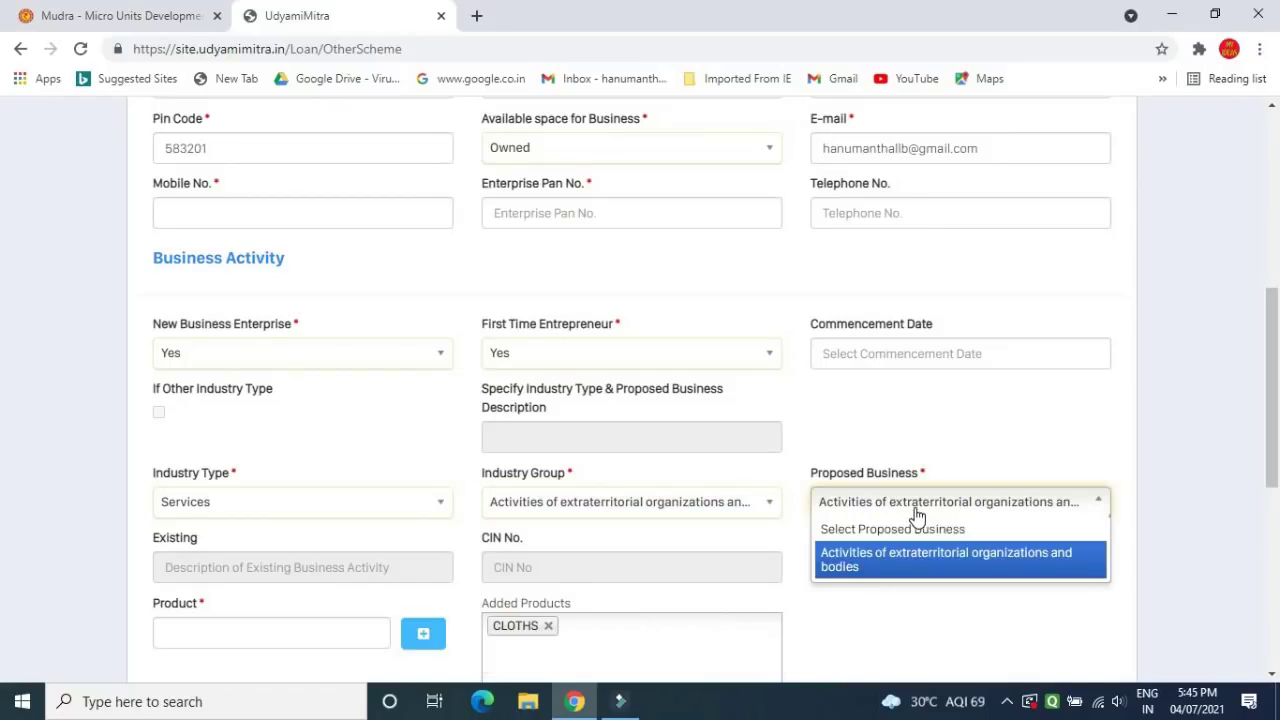
left_click(916, 510)
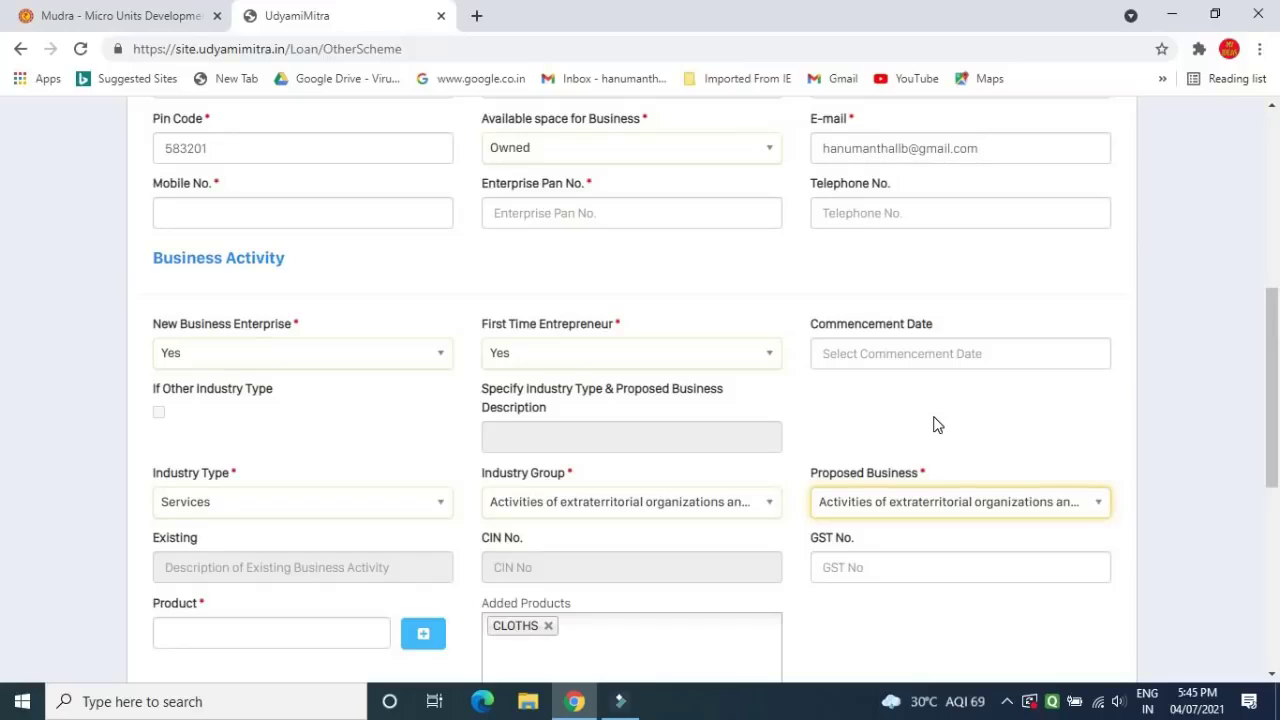
Enter CLOTHS as the product and add it to the added products
left_click(199, 637)
type("CLOTHS")
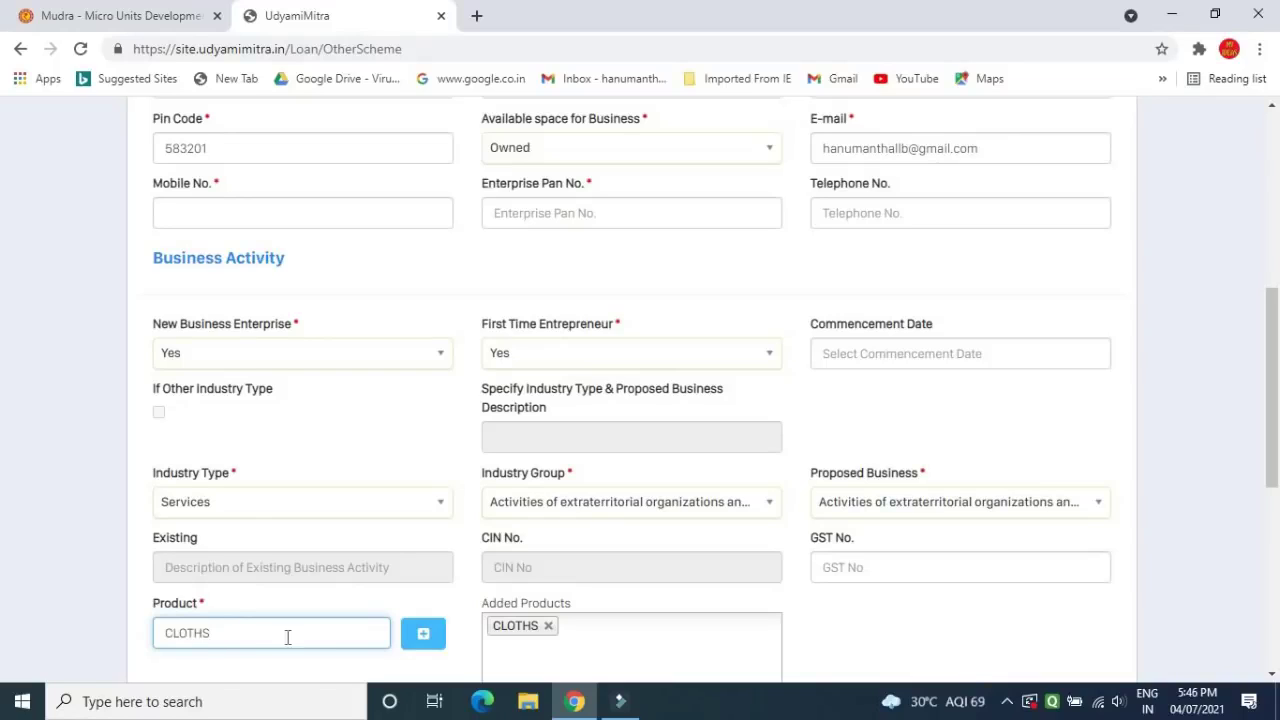
left_click(423, 636)
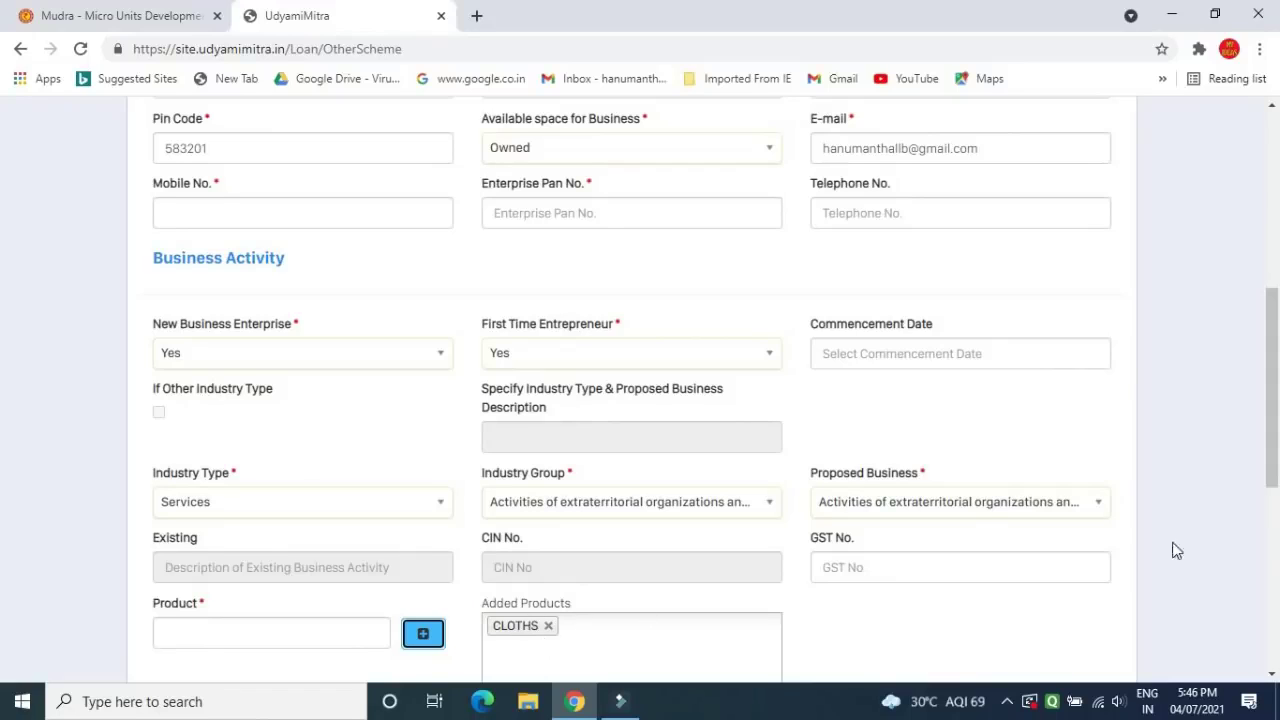
Review the unit registration and ZED rating fields and continue to the Other Information section
scroll(1278, 508, "down", 1)
scroll(1278, 508, "down", 3)
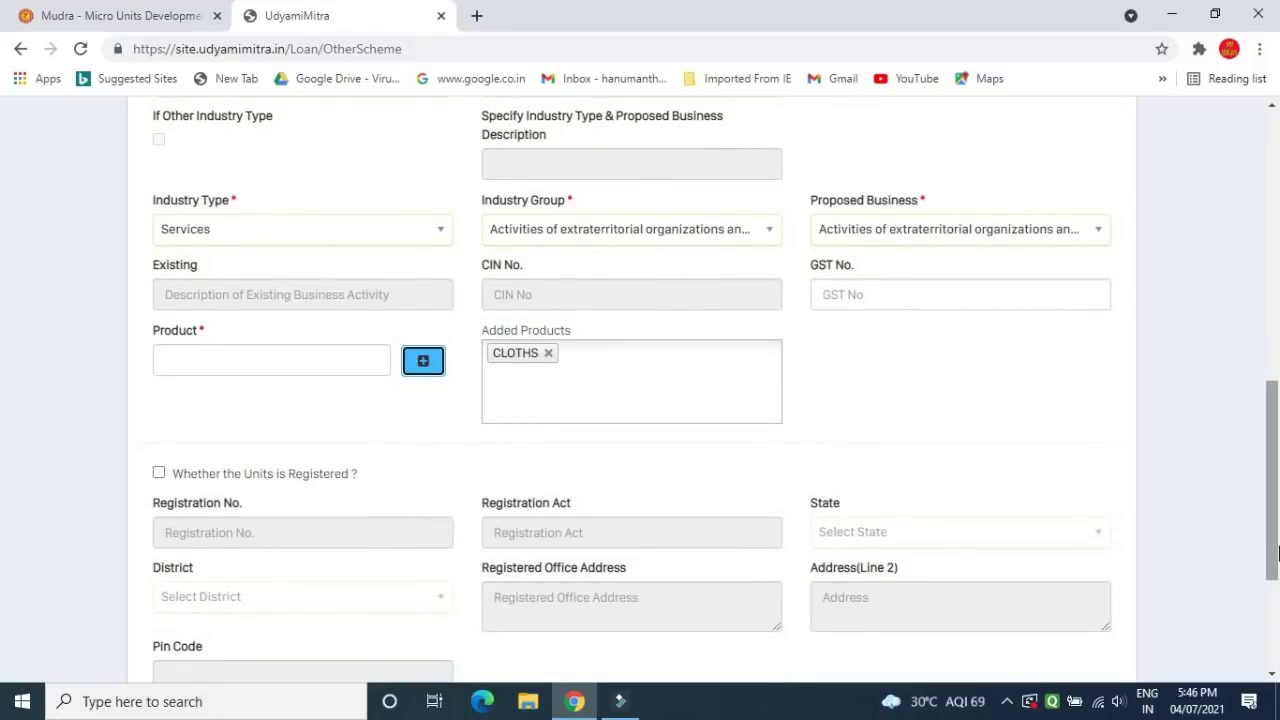
scroll(1276, 548, "down", 1)
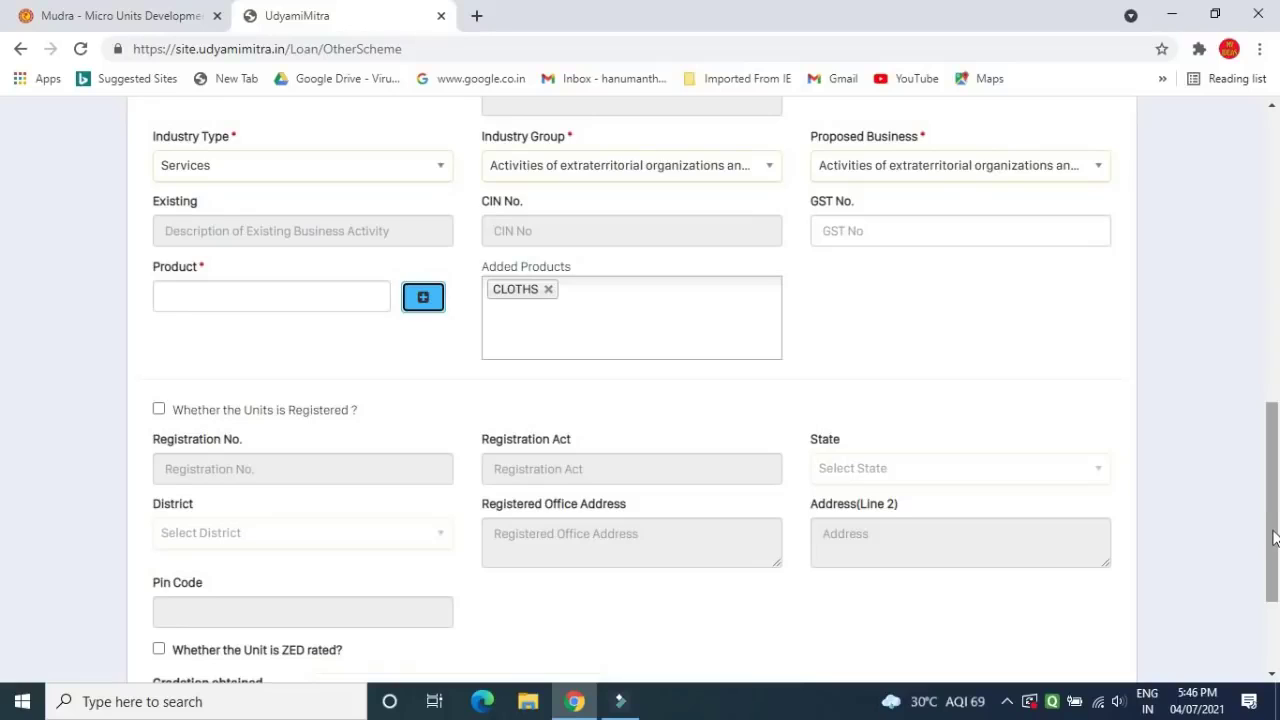
scroll(1273, 538, "down", 2)
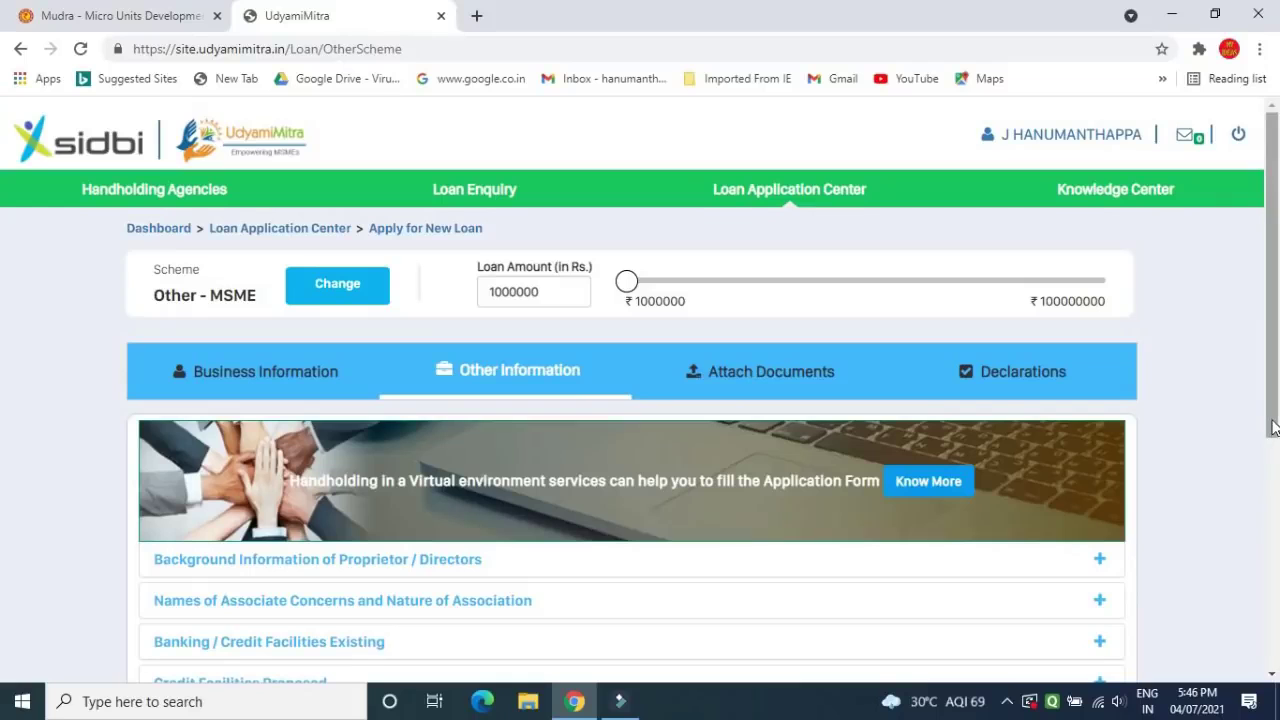
Examine the applicant fields under Background Information of Proprietor / Directors and collapse the section again
left_click_drag(1274, 445, 1274, 595)
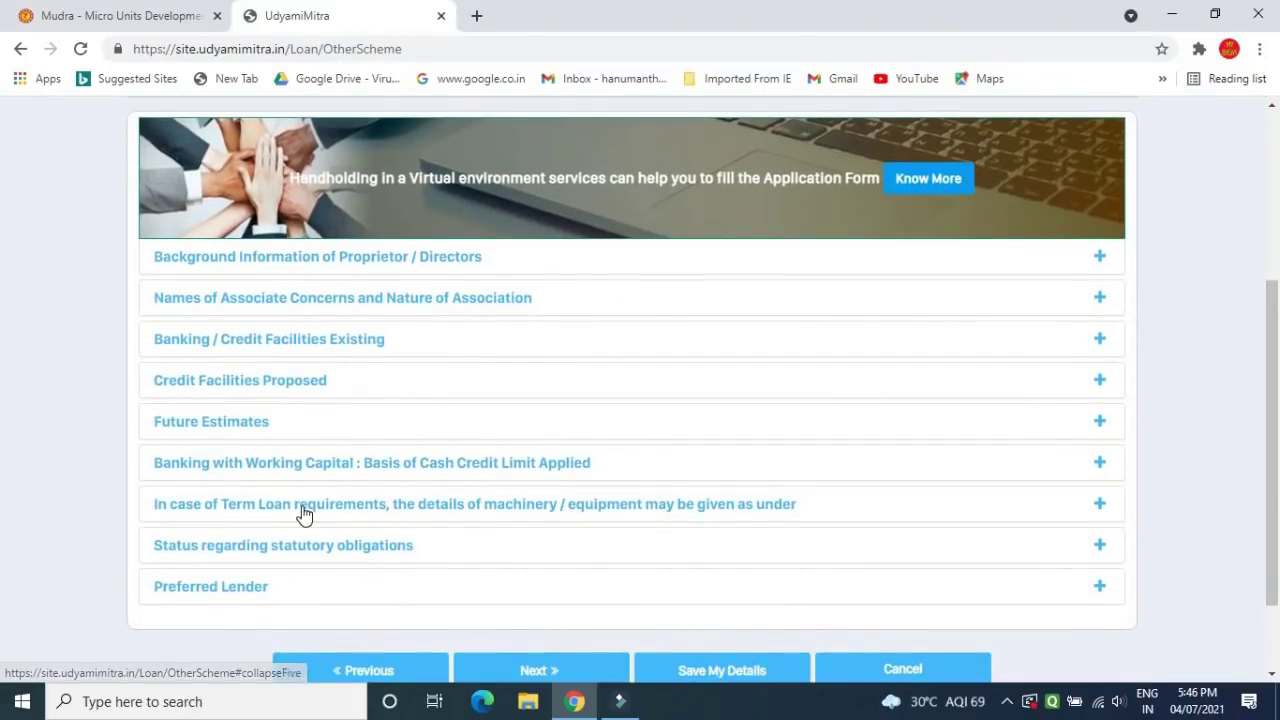
left_click(1099, 260)
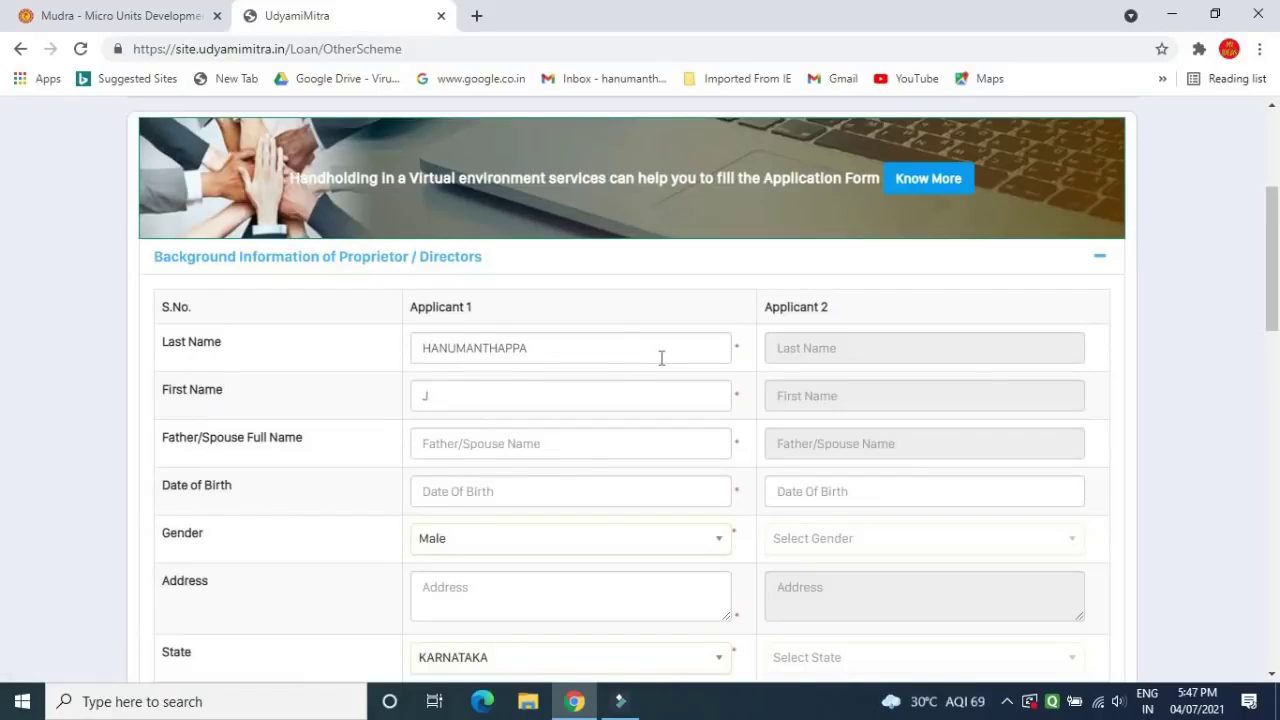
left_click(1100, 260)
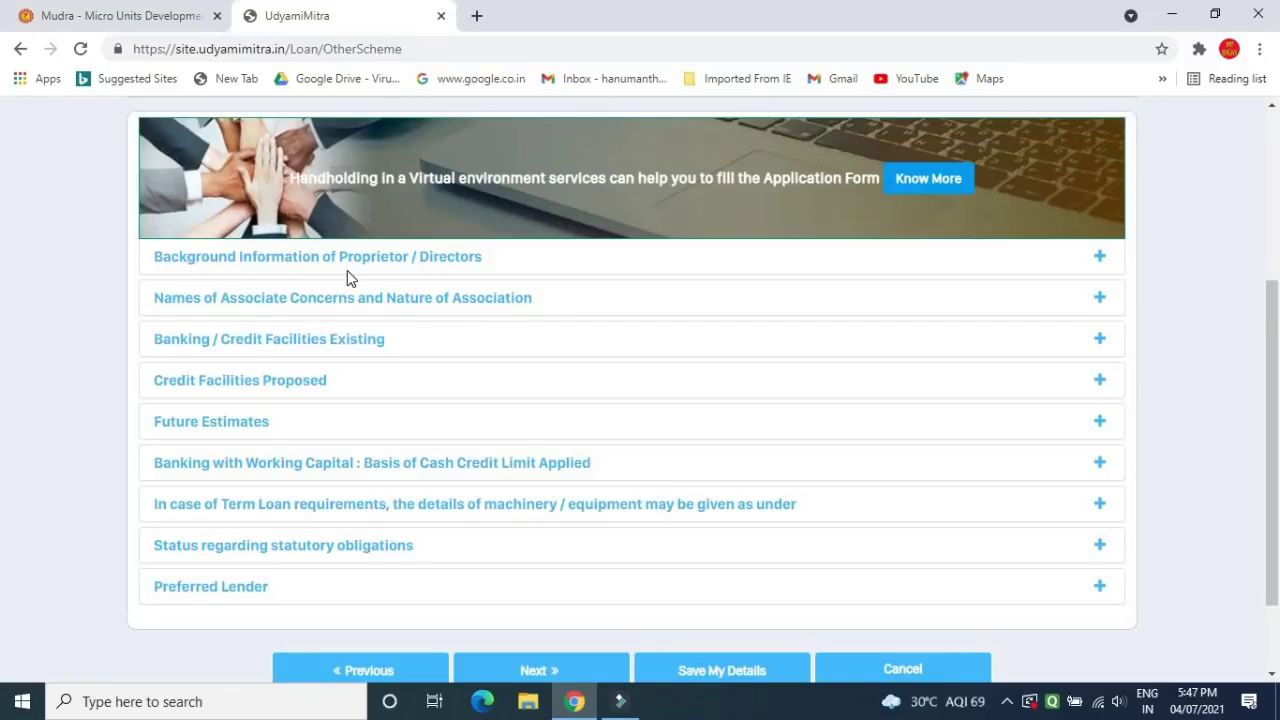
left_click(1101, 263)
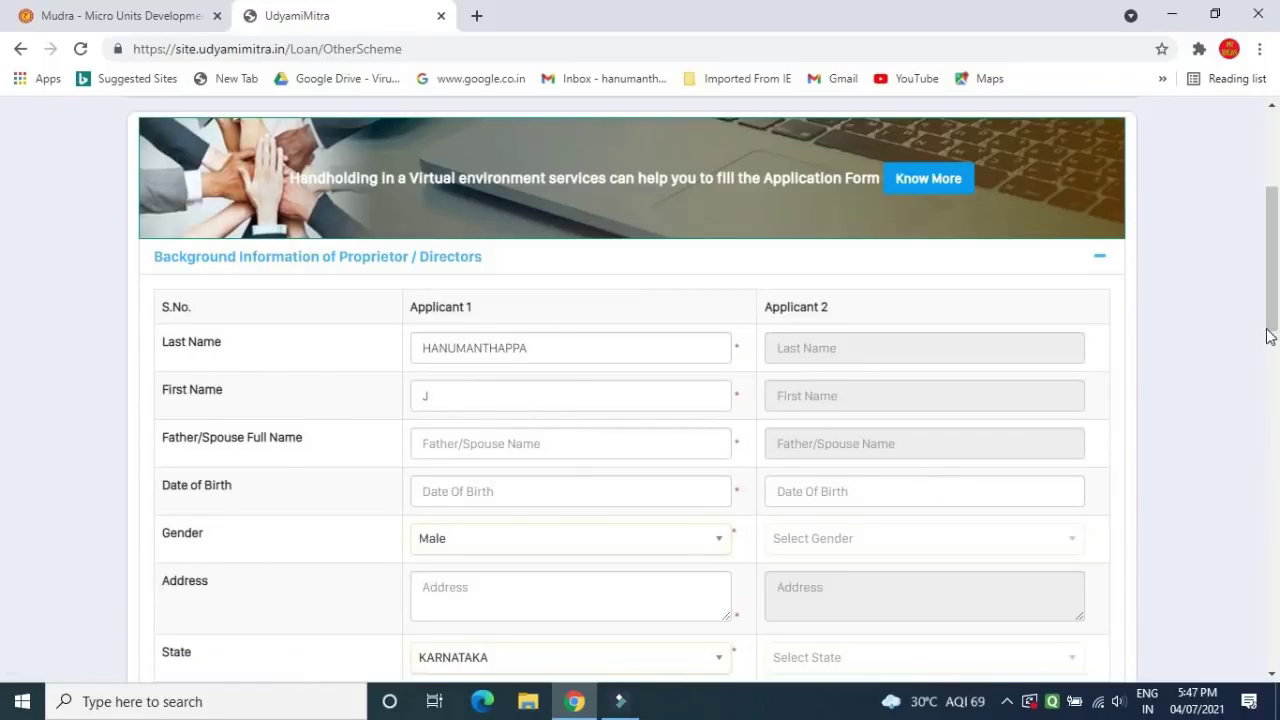
left_click_drag(1277, 302, 1277, 490)
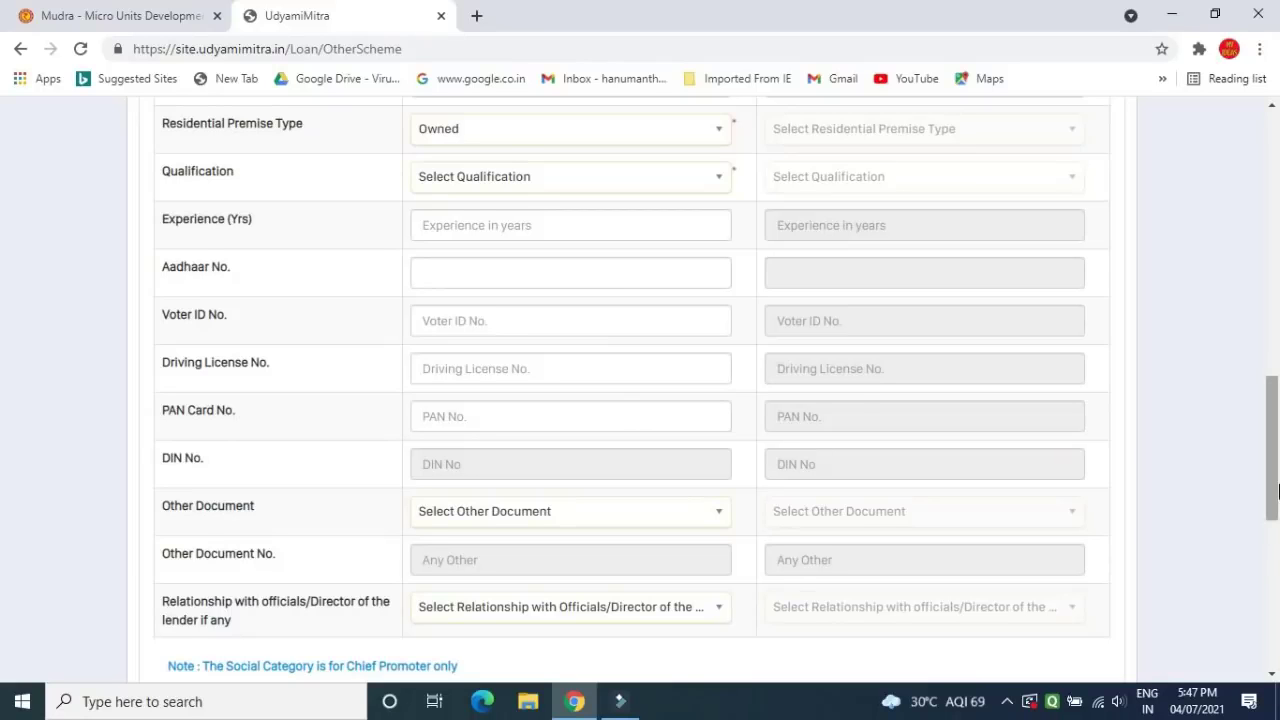
left_click_drag(1277, 487, 1256, 257)
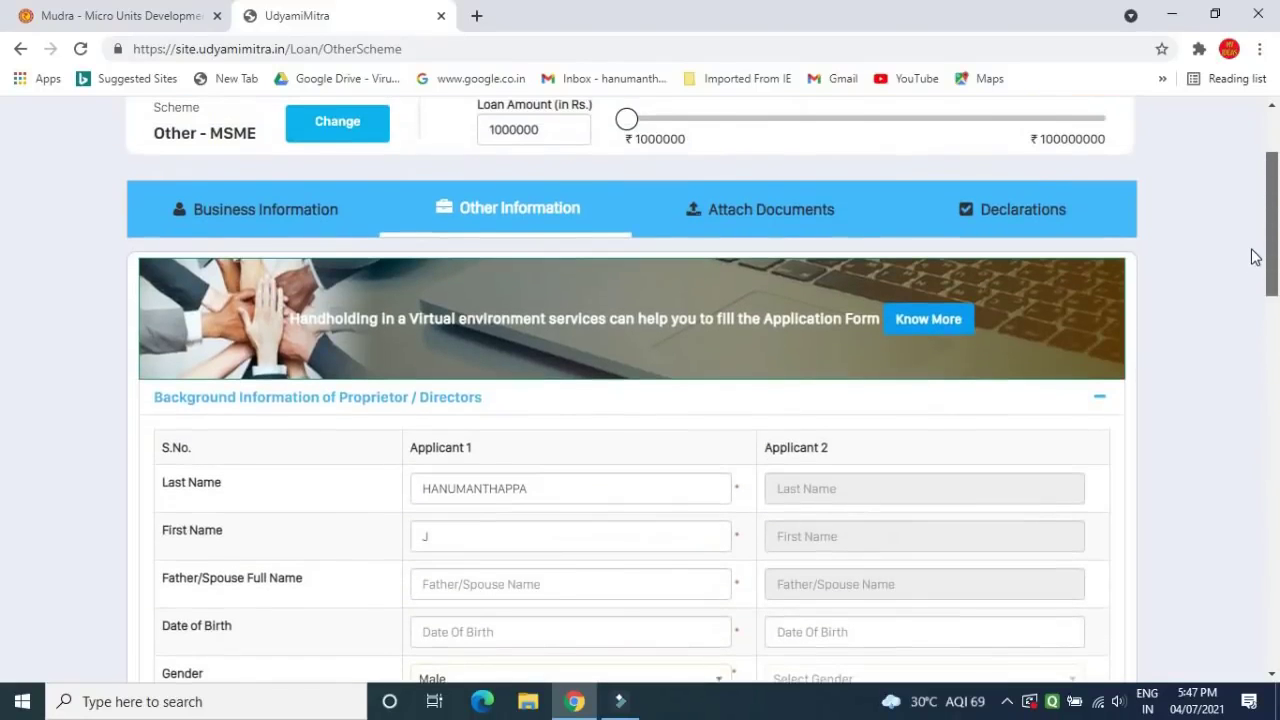
left_click(1100, 402)
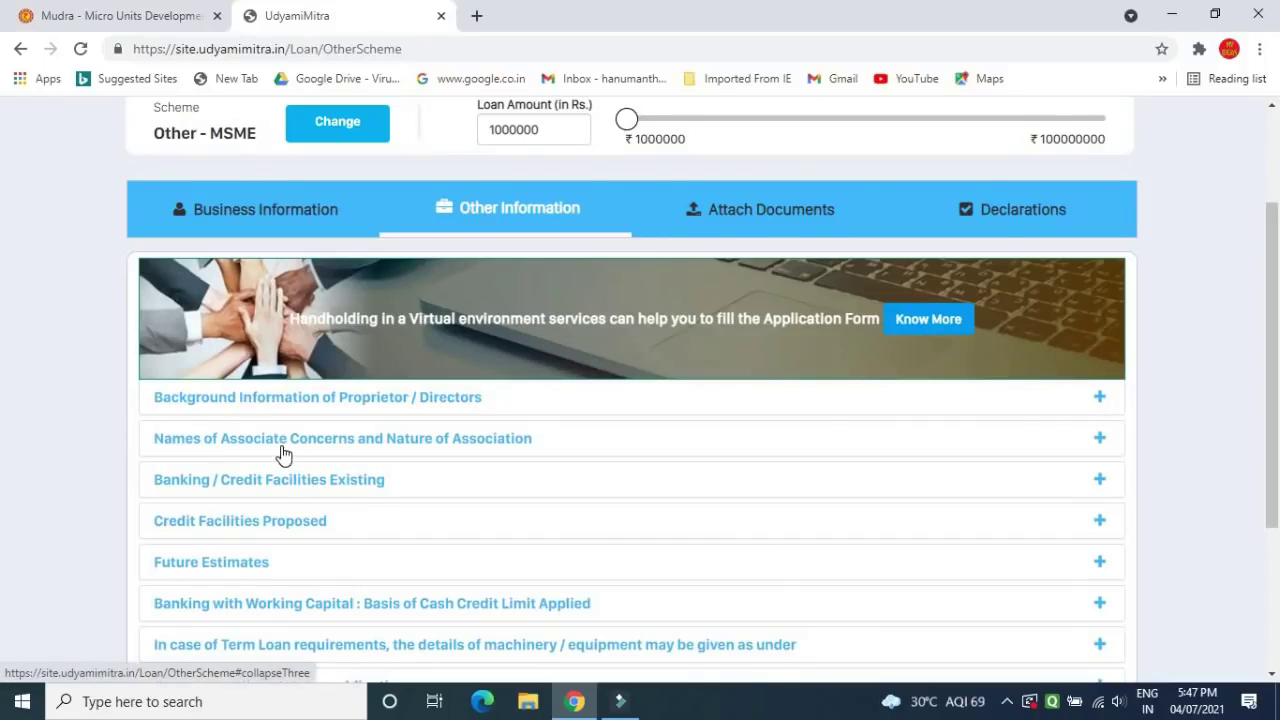
Examine the fields under Names of Associate Concerns and Nature of Association and collapse the section again
left_click(1099, 444)
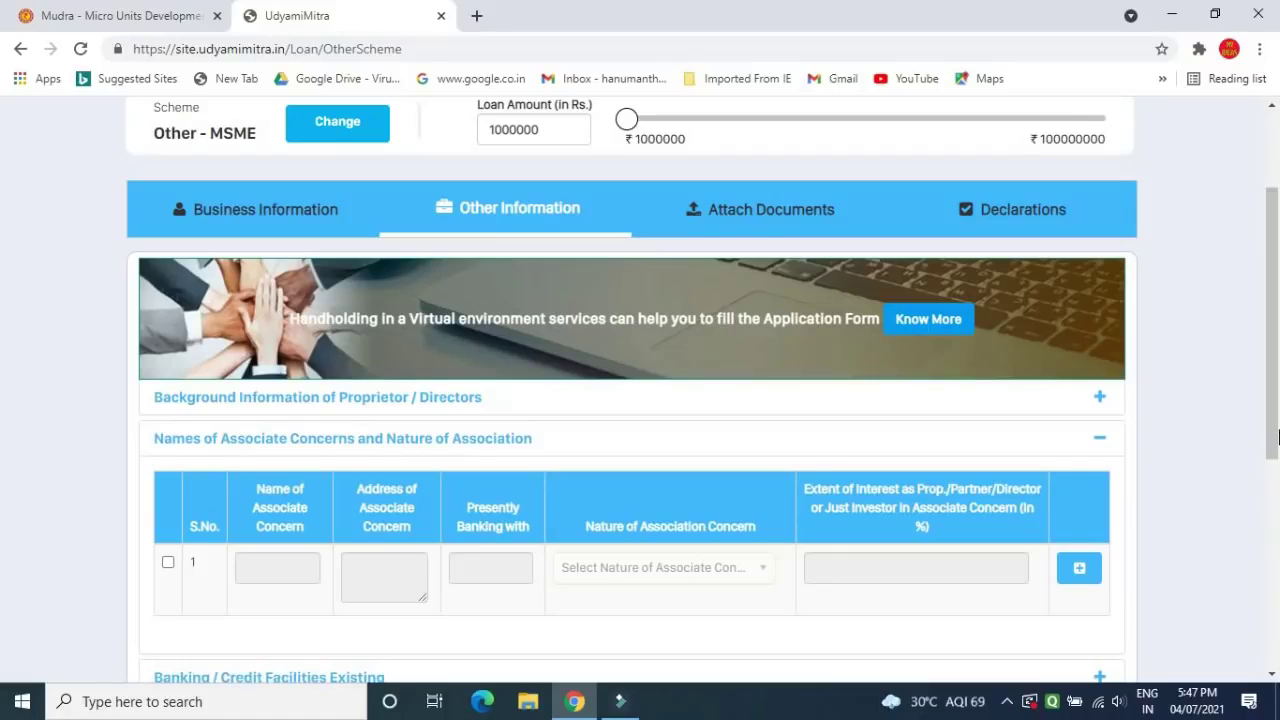
scroll(1276, 466, "down", 1)
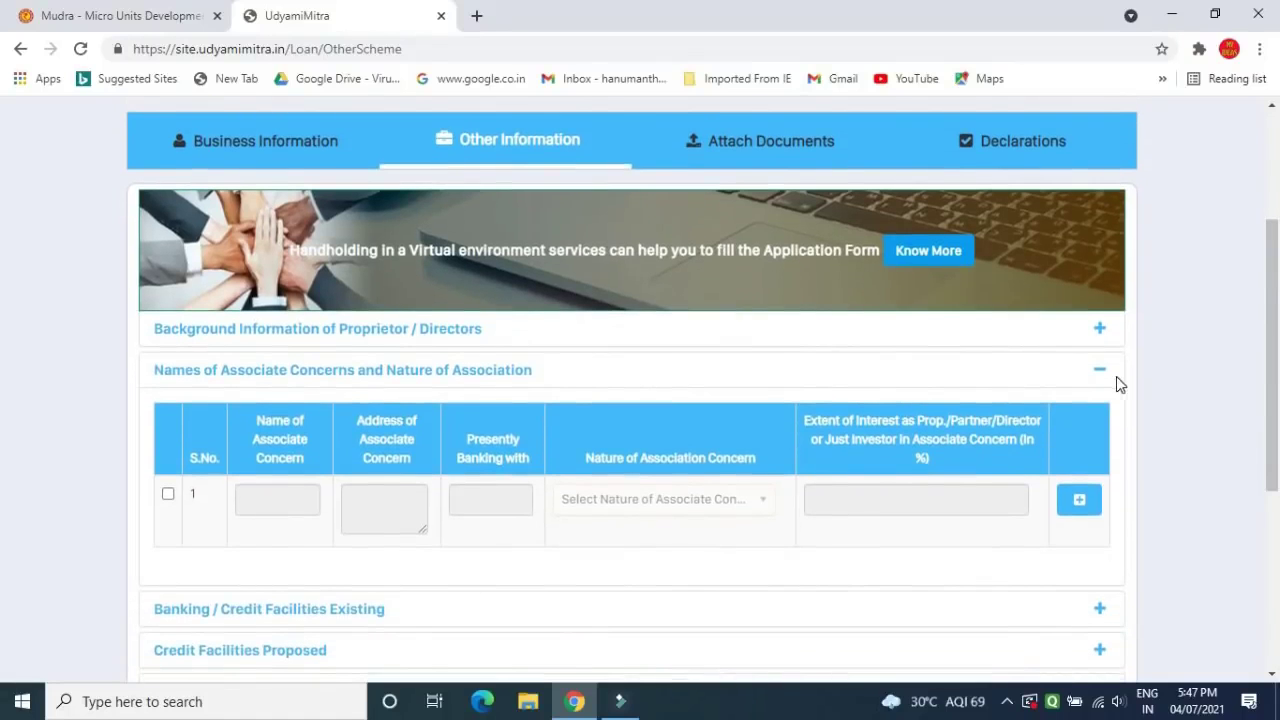
left_click(1104, 376)
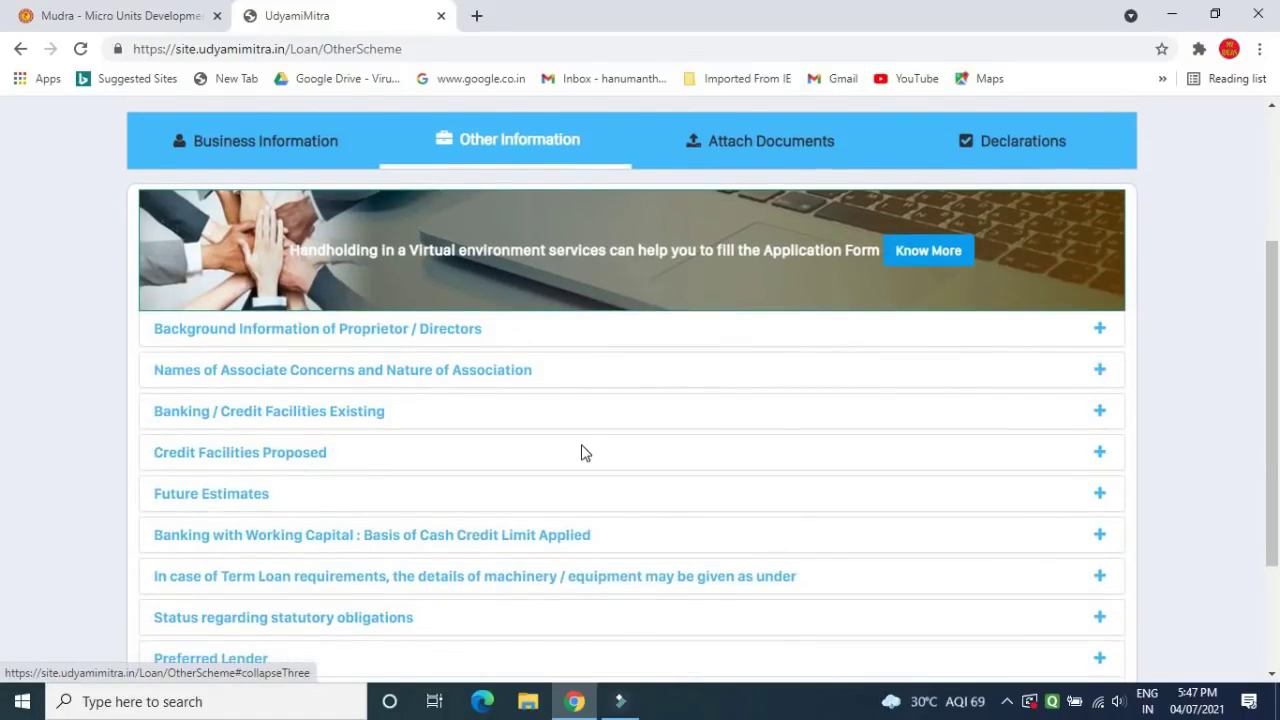
Continue to the Attach Documents section and review the KYC uploads required for the proprietor and enterprise
scroll(1275, 566, "down", 1)
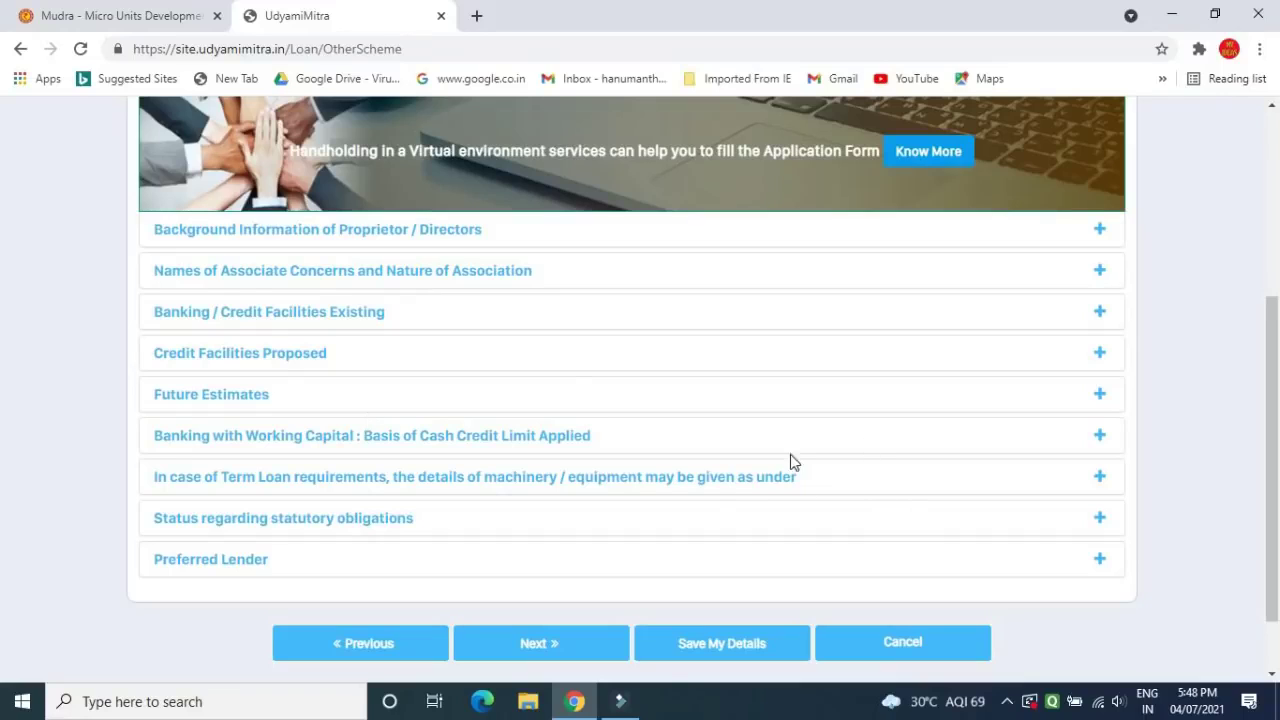
left_click(550, 660)
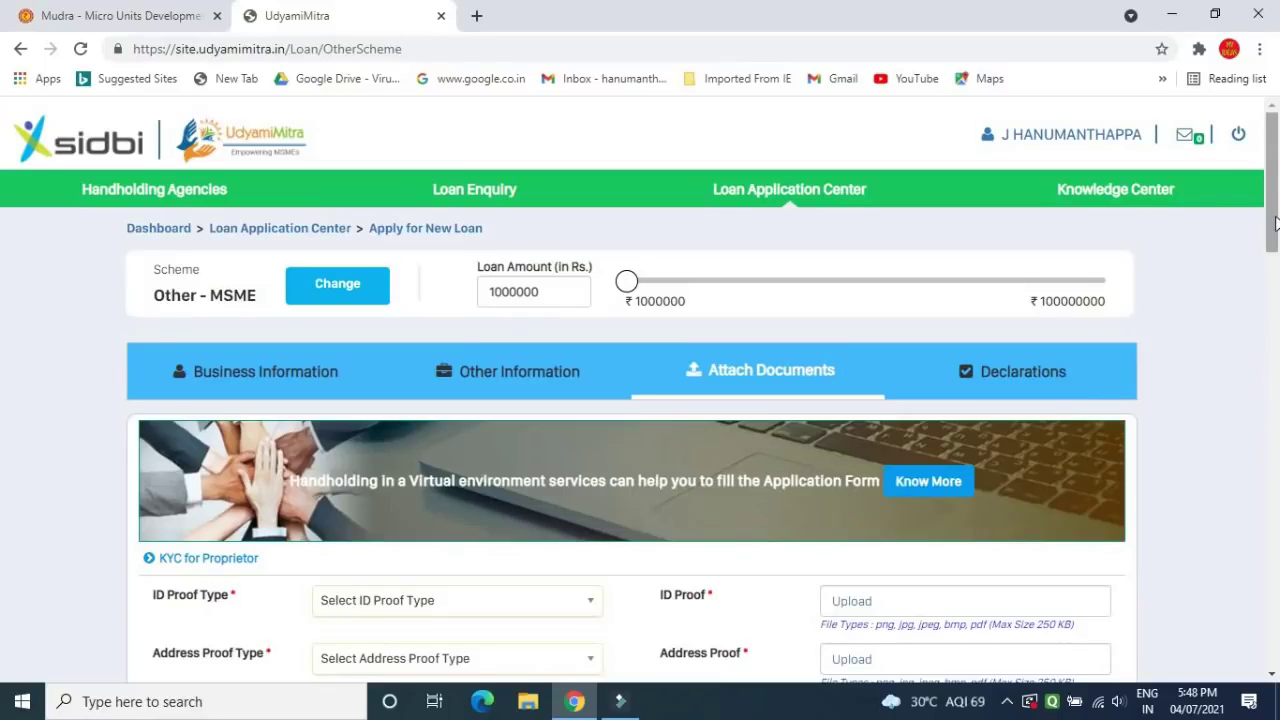
left_click_drag(1275, 222, 1275, 262)
left_click_drag(1275, 278, 1275, 293)
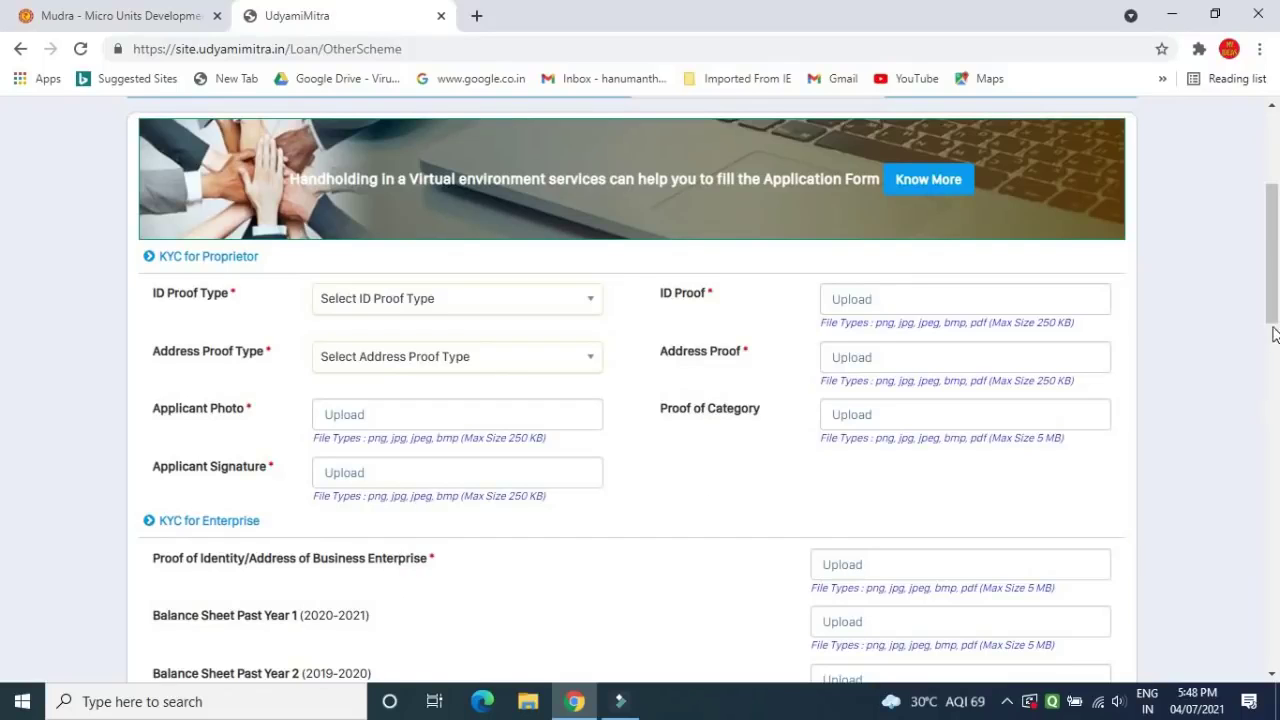
left_click_drag(1273, 296, 1260, 260)
scroll(1260, 260, "up", 2)
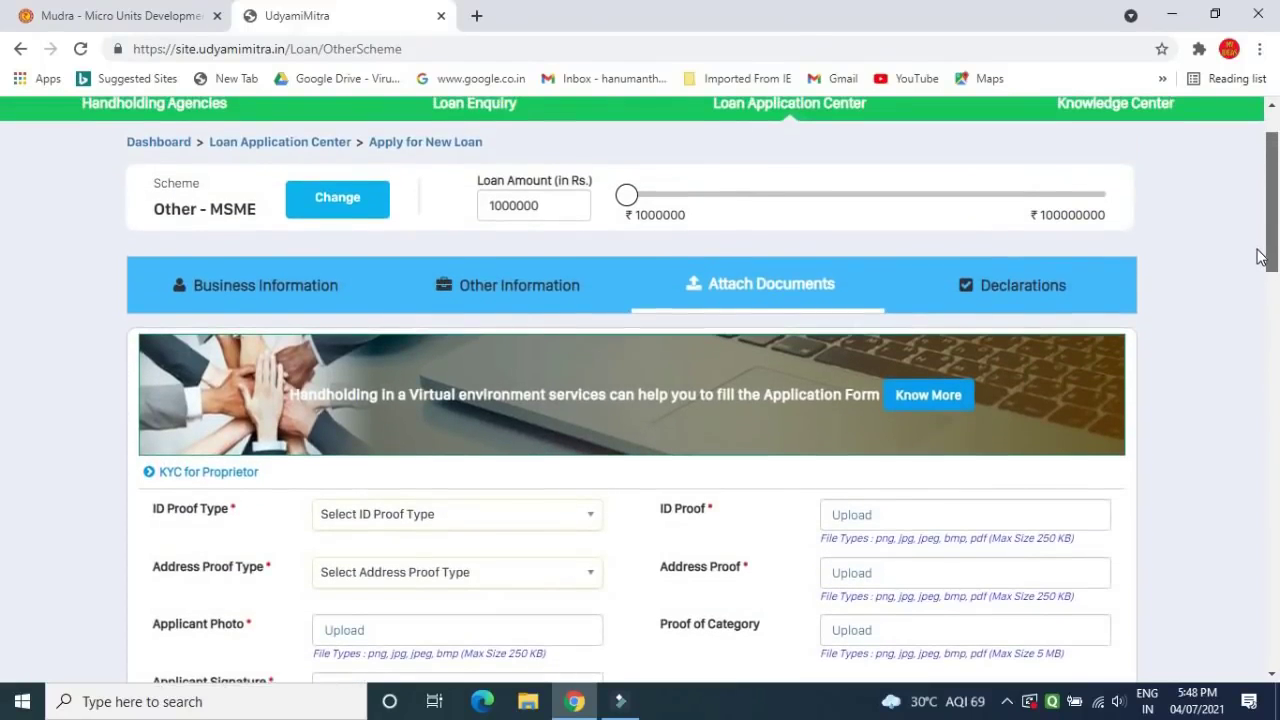
Open the list of ID Proof Type options in the KYC for Proprietor section
scroll(1262, 265, "down", 1)
scroll(1260, 270, "down", 2)
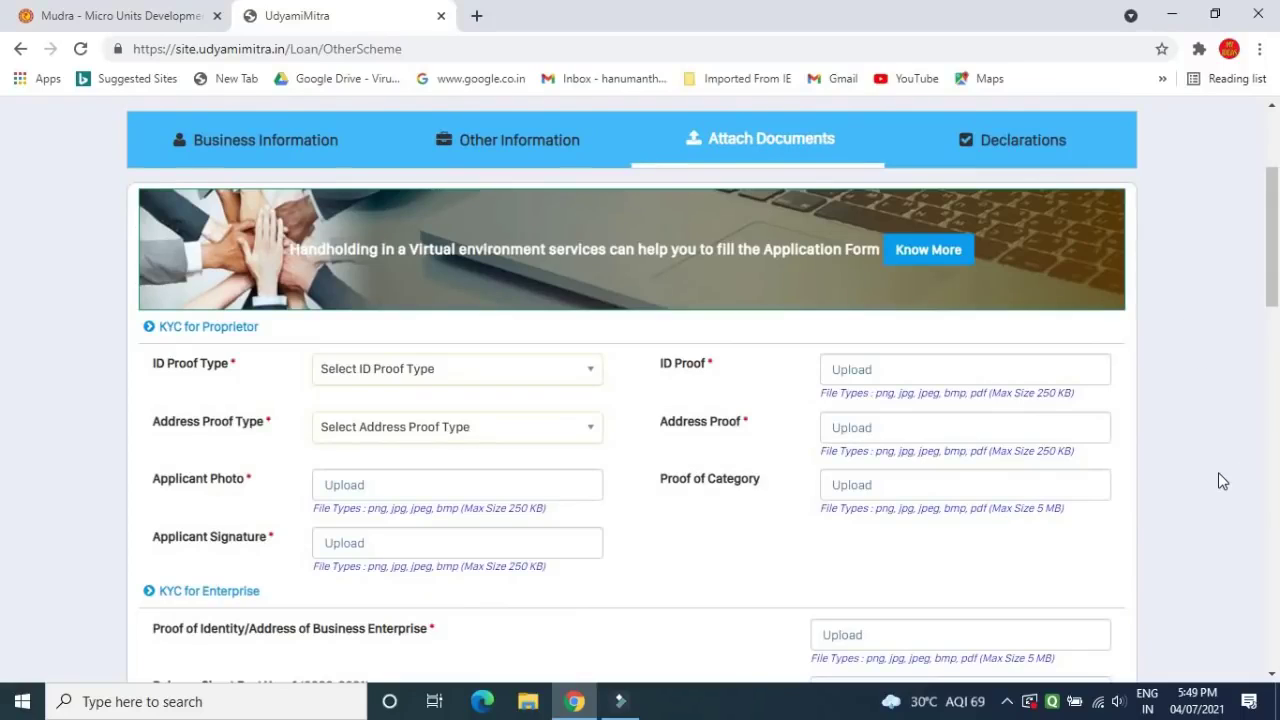
left_click(423, 375)
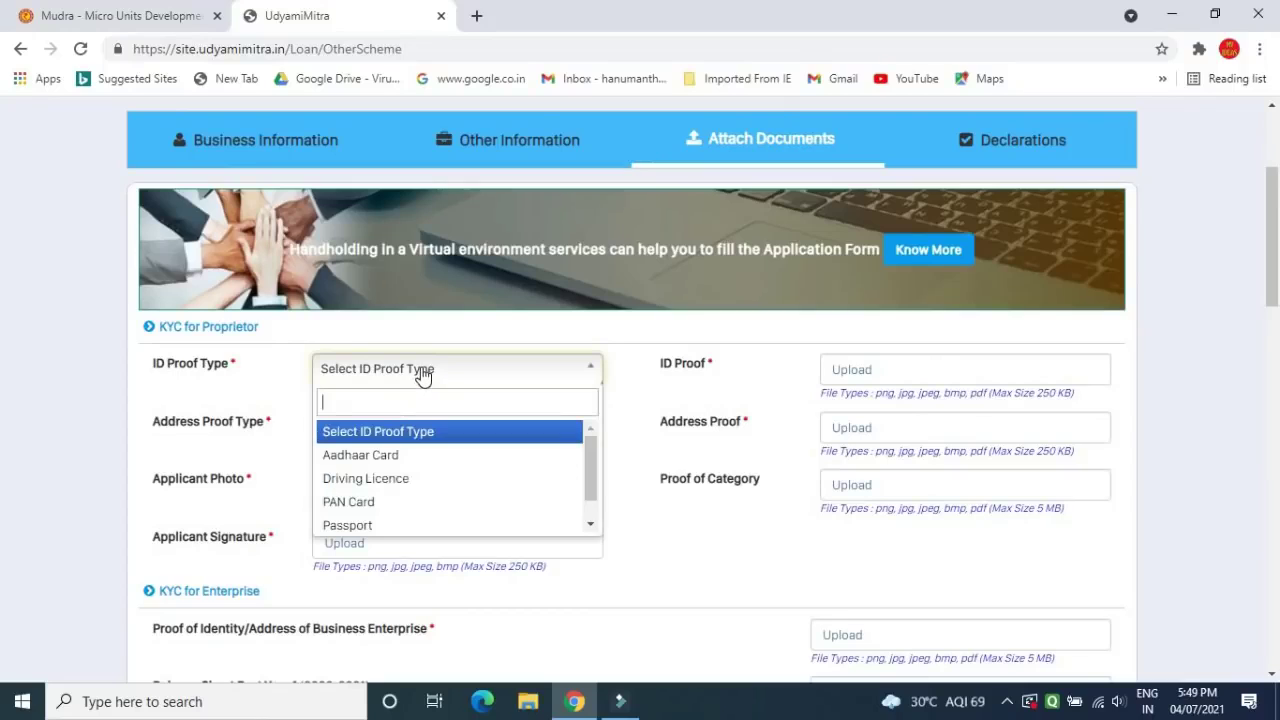